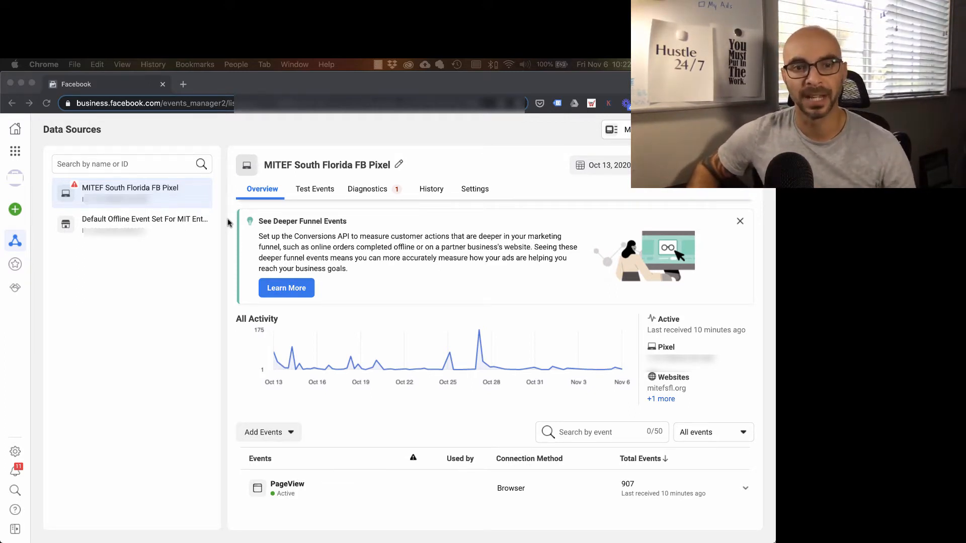
pyautogui.click(184, 86)
pyautogui.click(184, 86)
pyautogui.write('https://mitefsfl.org/')
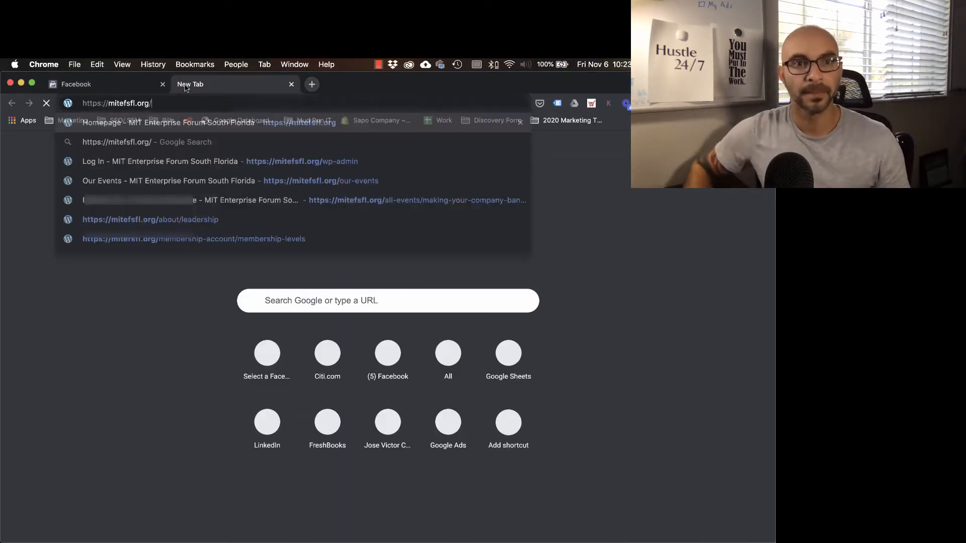
pyautogui.press('Return')
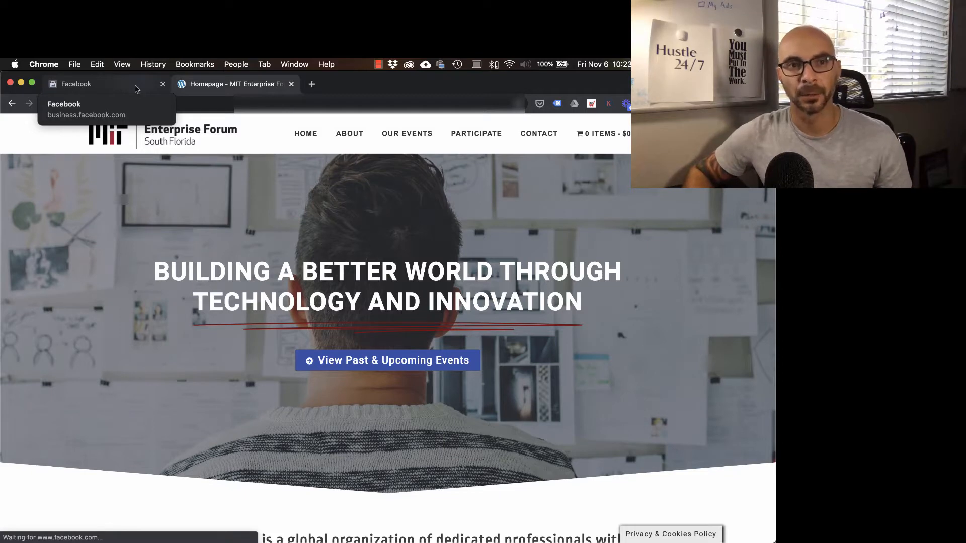
pyautogui.click(135, 89)
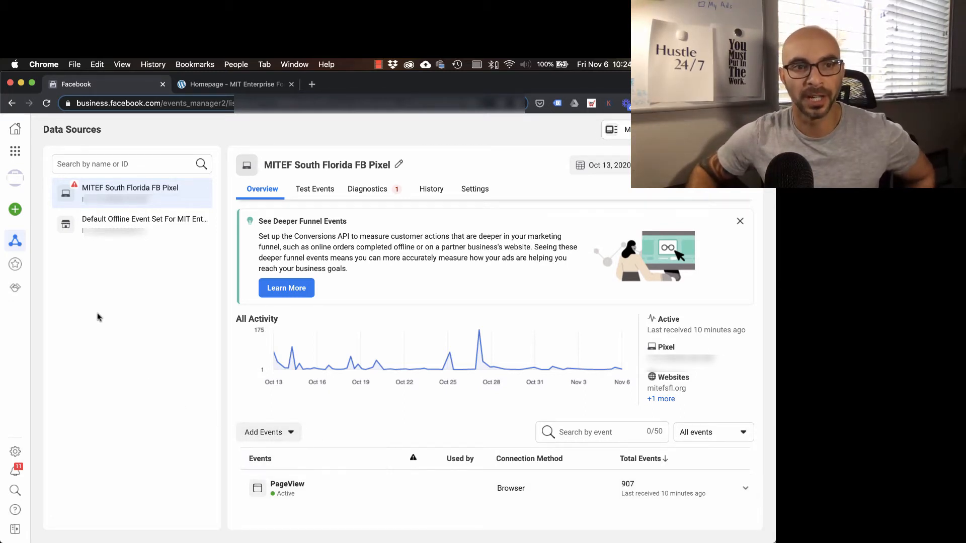
pyautogui.click(14, 153)
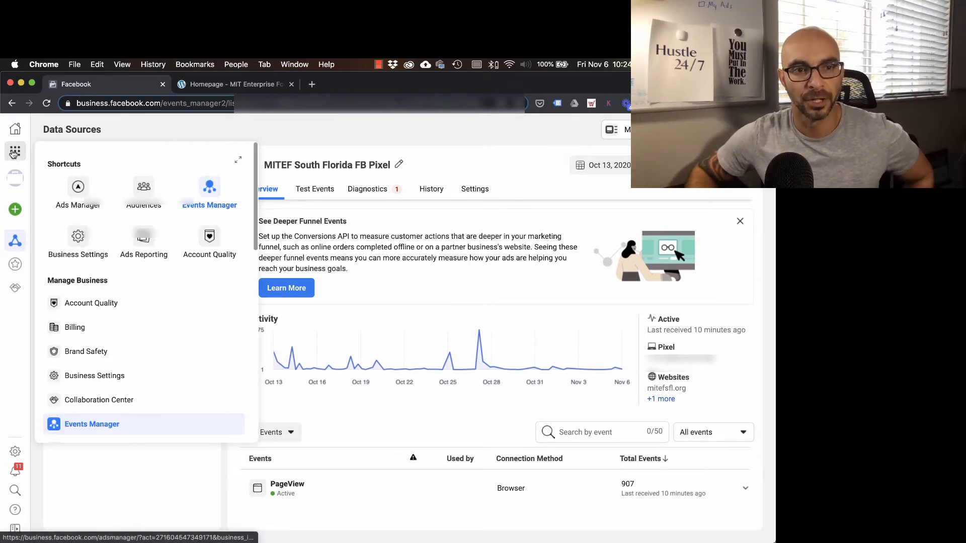
pyautogui.scroll(-1, 105, 417)
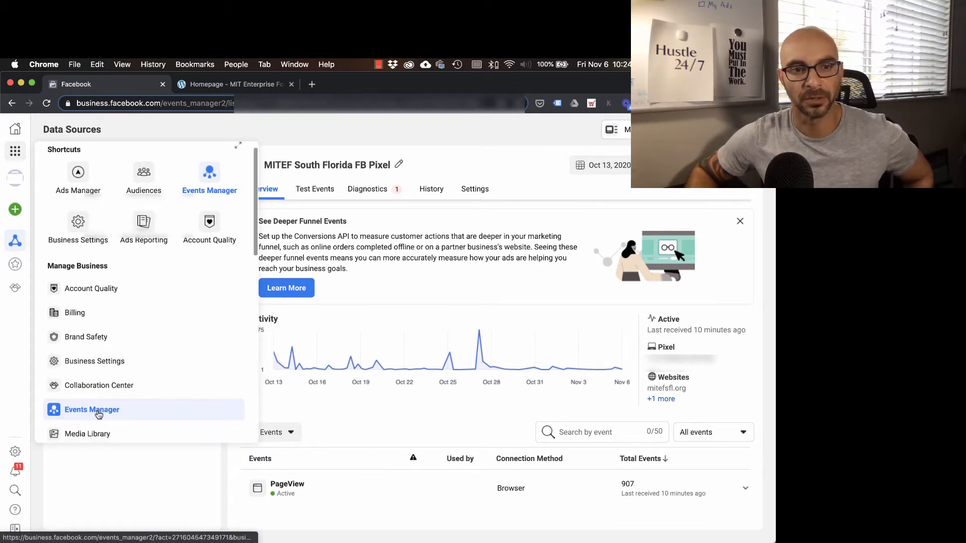
pyautogui.click(397, 284)
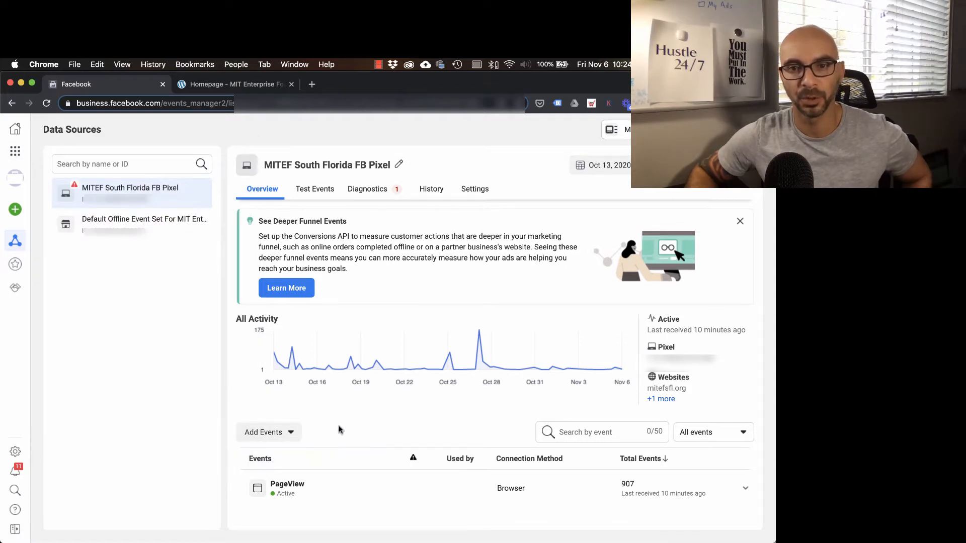
pyautogui.click(291, 434)
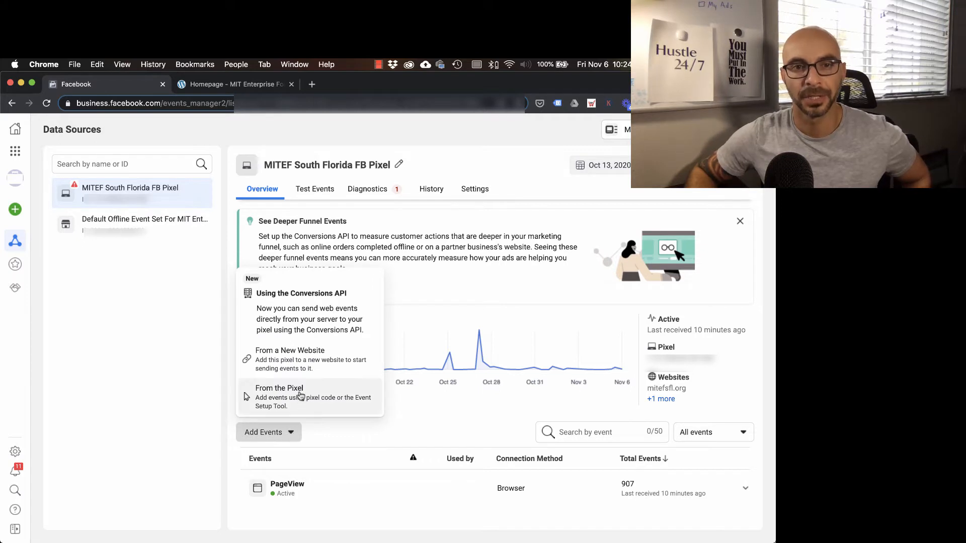
pyautogui.click(300, 395)
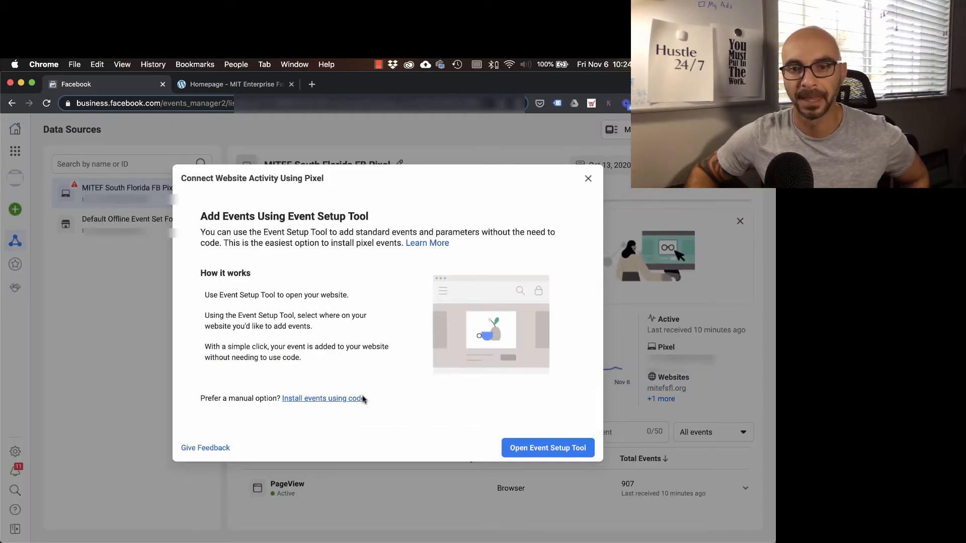
pyautogui.click(553, 451)
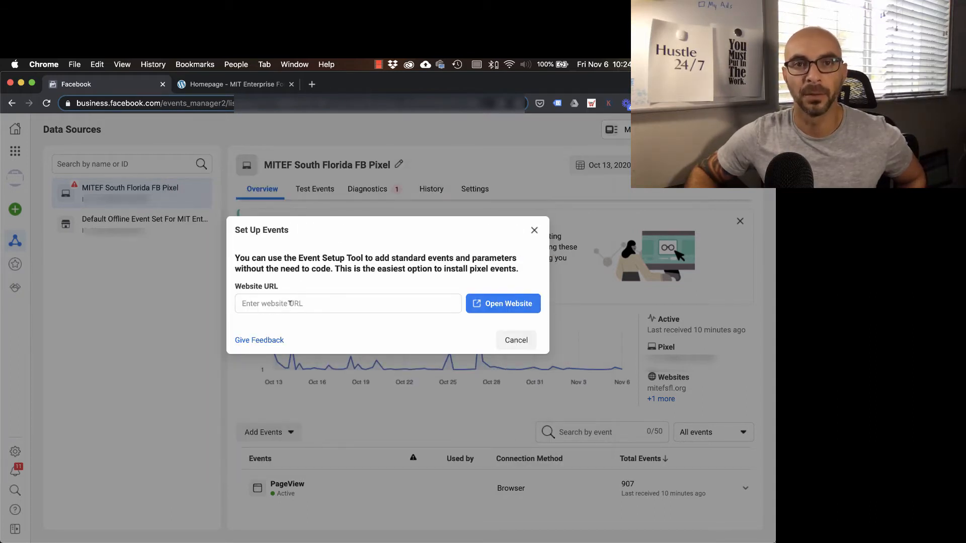
pyautogui.click(290, 303)
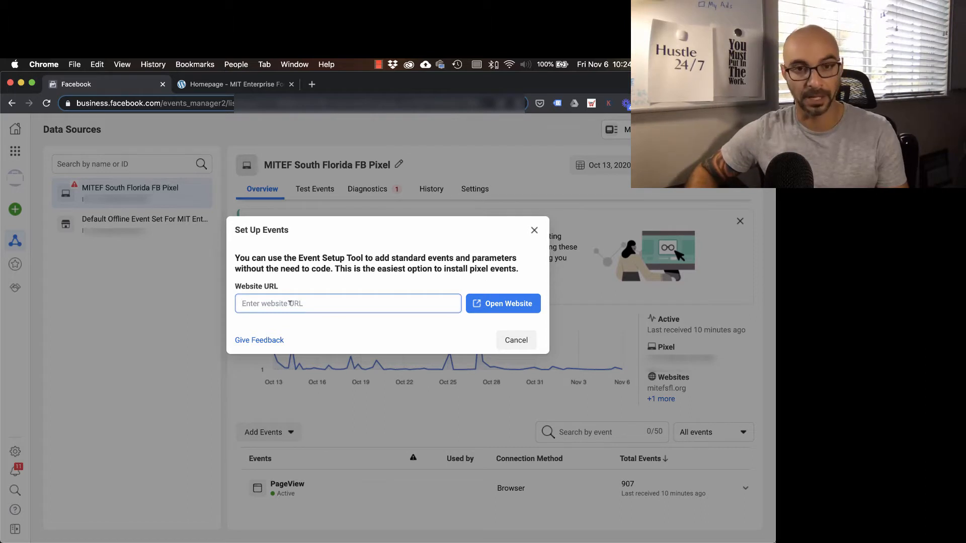
pyautogui.write('https://mitefsfl.org/')
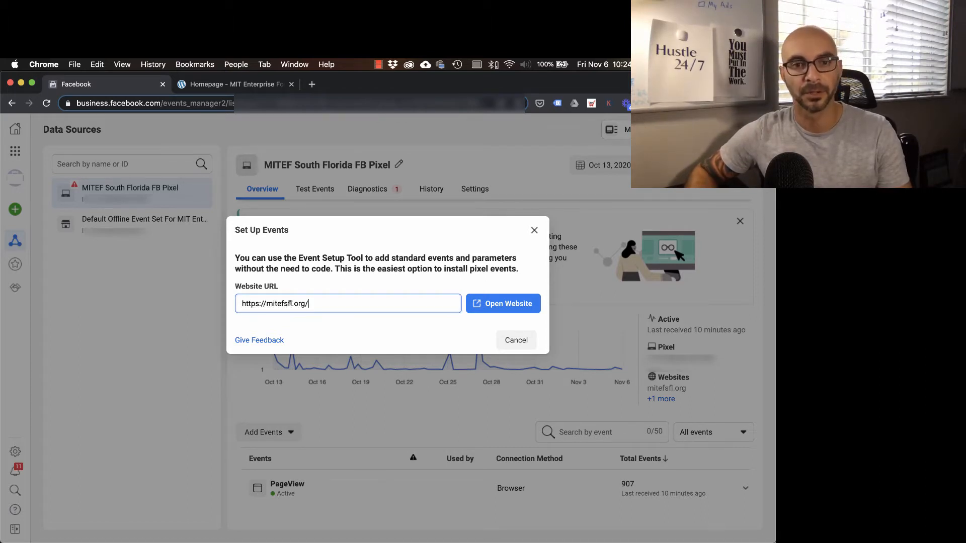
pyautogui.click(500, 315)
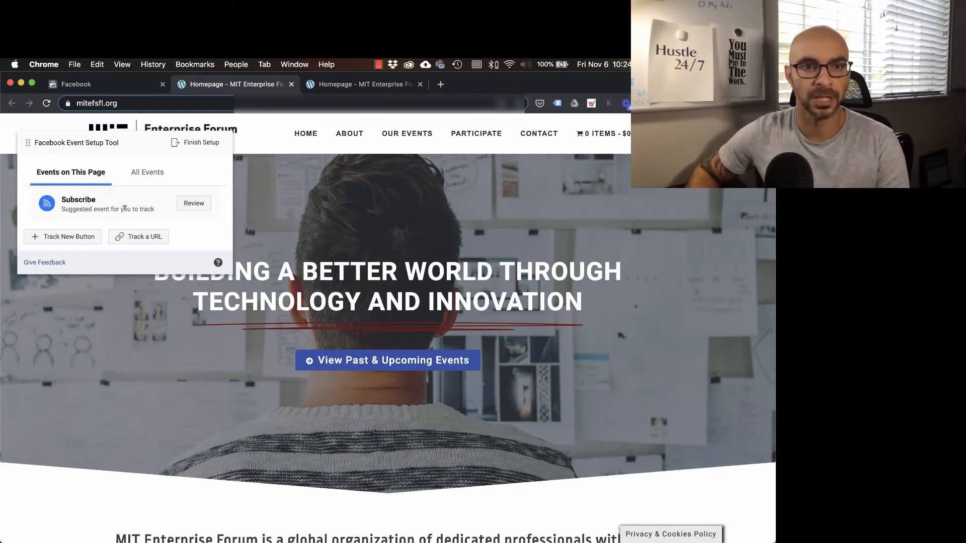
# Review the suggested Subscribe event for the newsletter's Subscribe button in the page footer and confirm it.
pyautogui.scroll(-10, 383, 319)
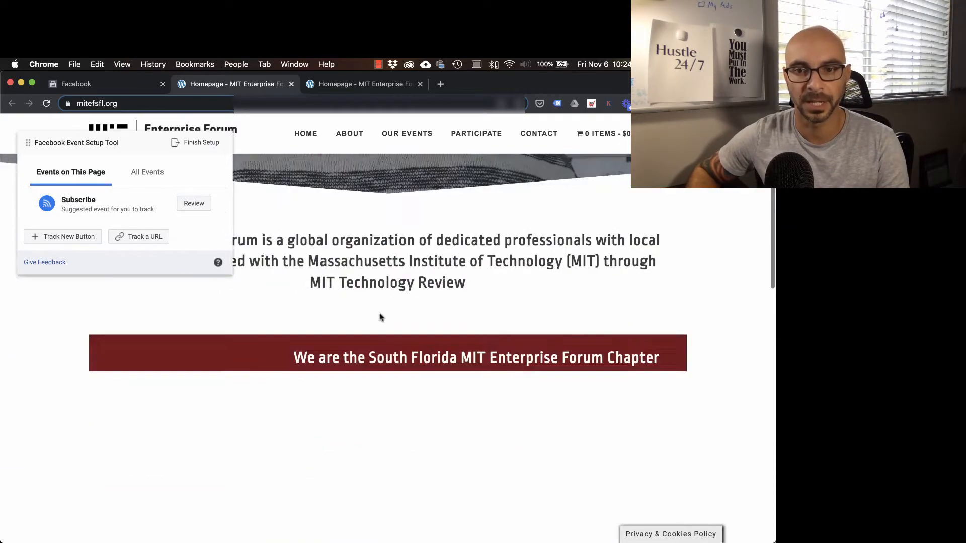
pyautogui.scroll(-10, 379, 315)
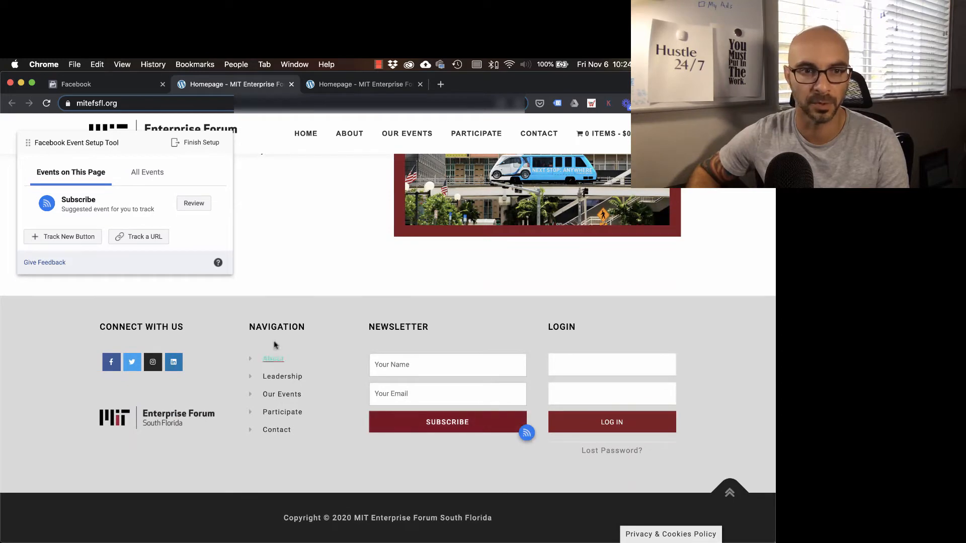
pyautogui.click(192, 206)
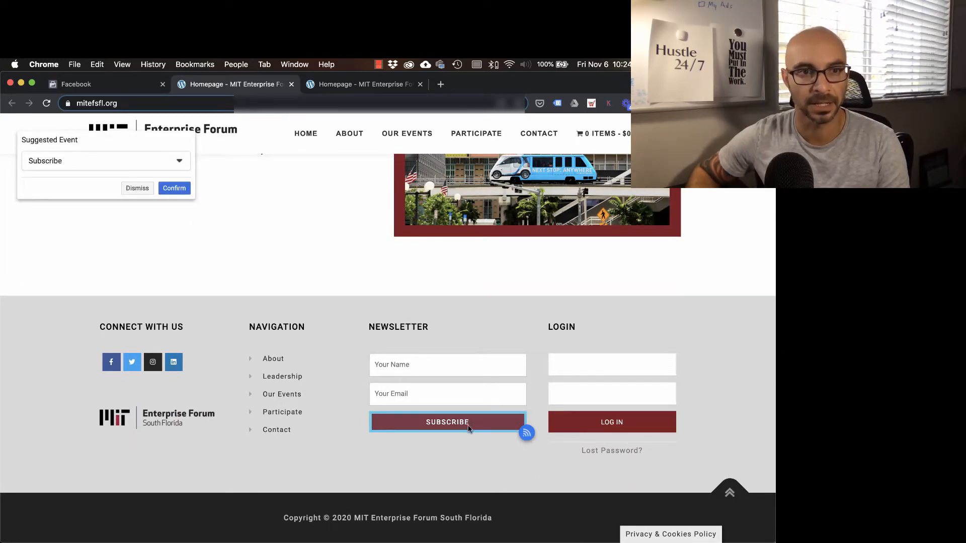
pyautogui.click(174, 190)
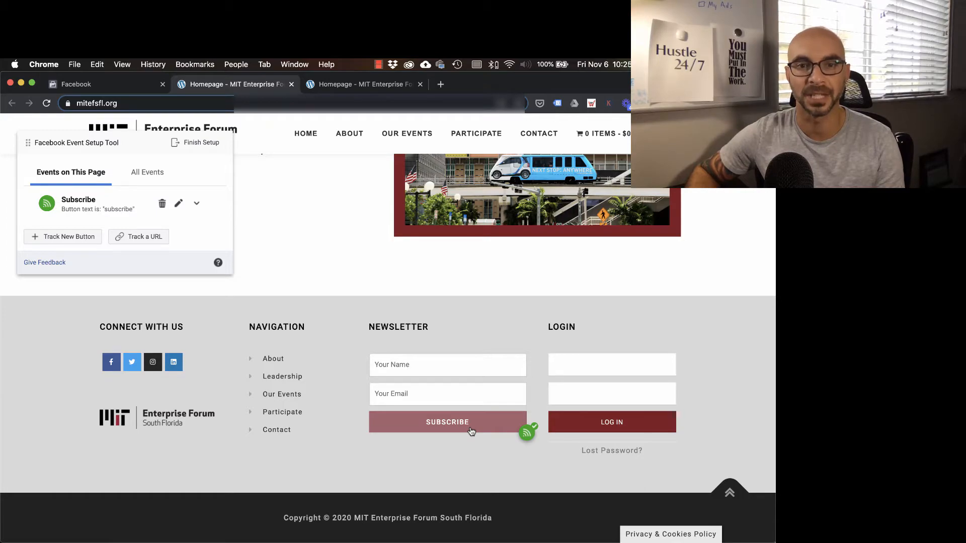
# Start tracking a new button and choose "View Past & Upcoming Events" in the homepage banner.
pyautogui.scroll(15, 259, 371)
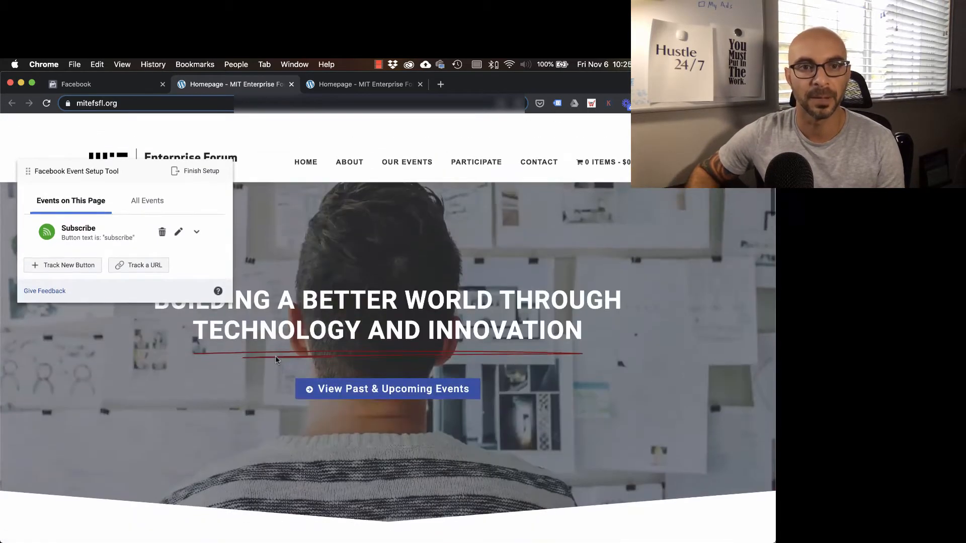
pyautogui.scroll(-1, 275, 358)
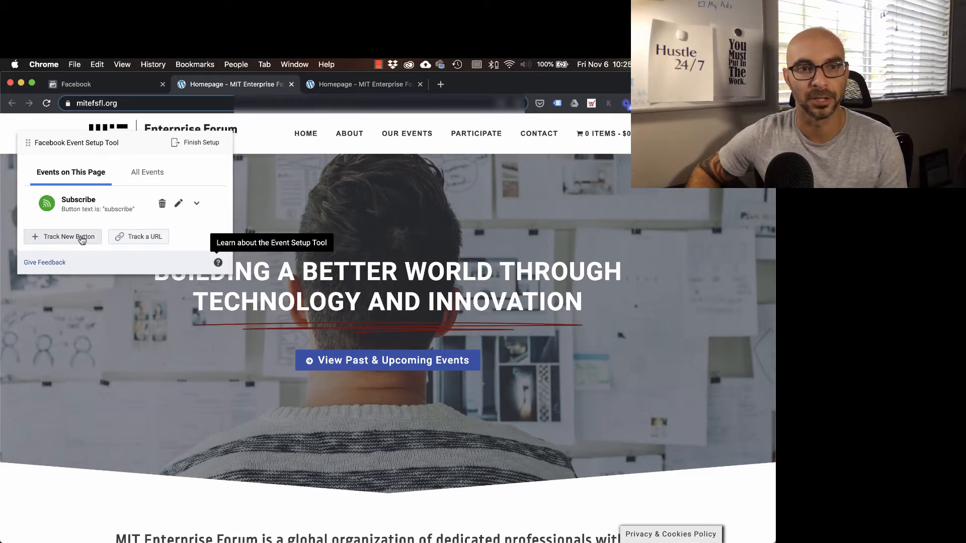
pyautogui.click(72, 240)
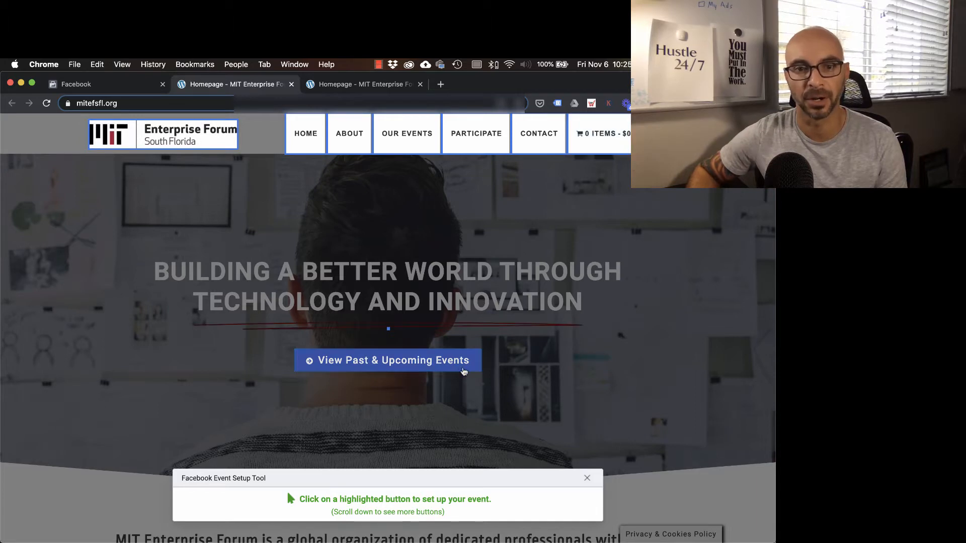
pyautogui.scroll(-5, 664, 358)
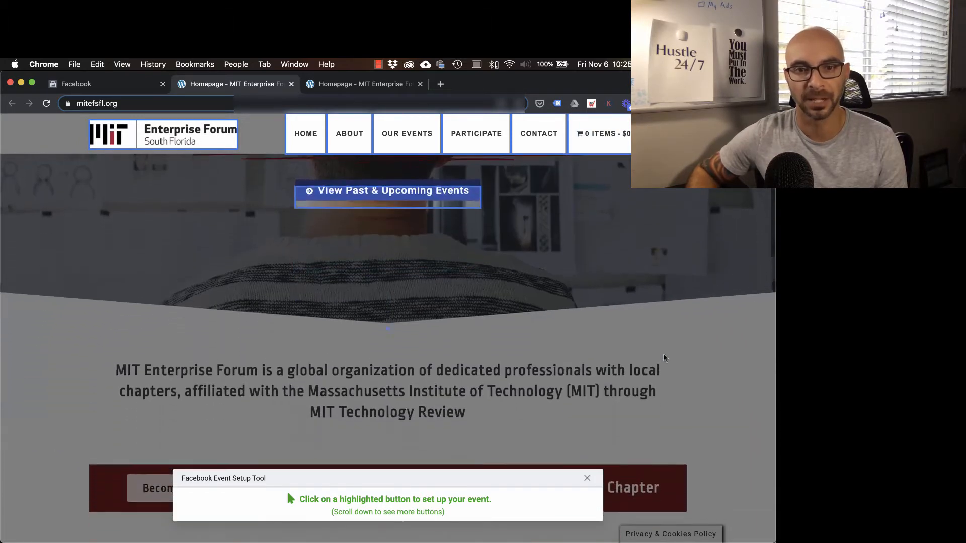
pyautogui.scroll(-4, 664, 358)
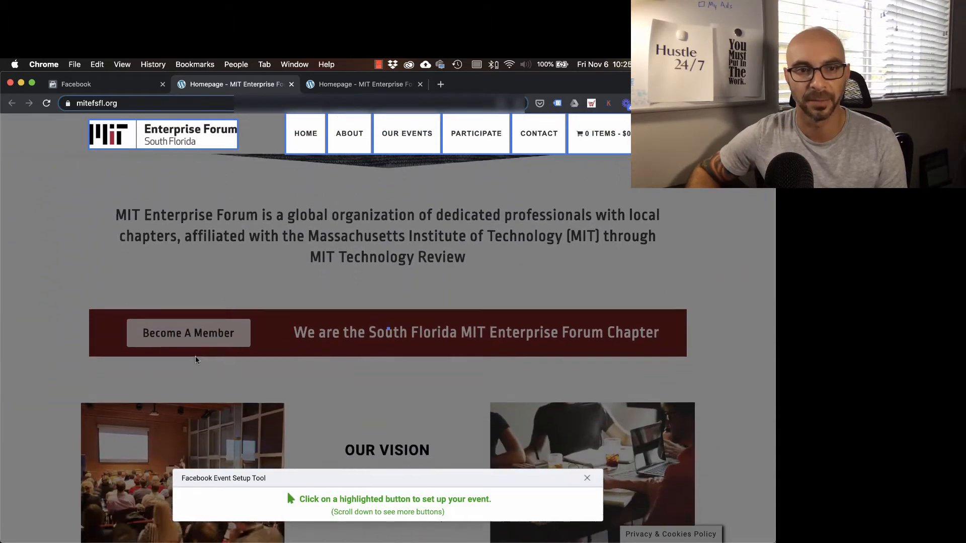
pyautogui.scroll(-2, 214, 339)
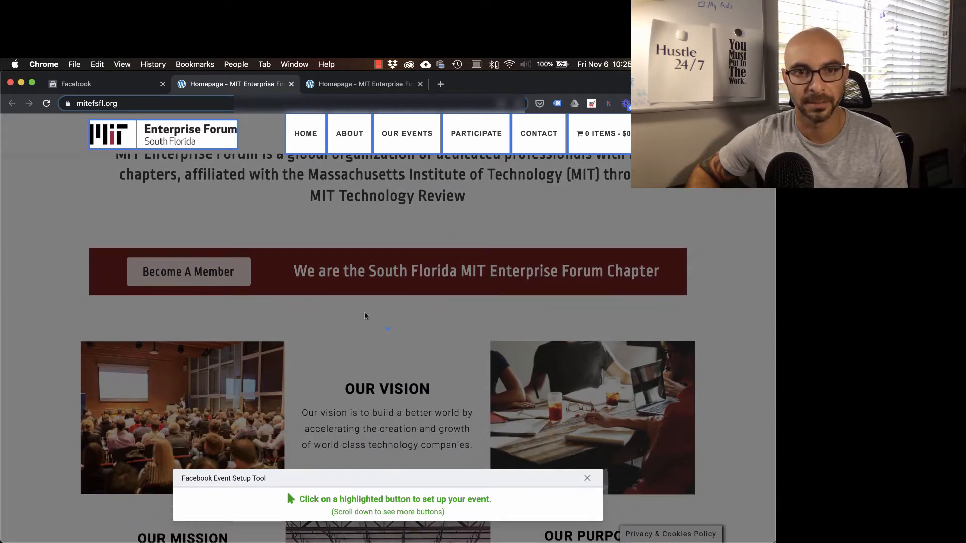
pyautogui.scroll(-1, 362, 378)
pyautogui.scroll(10, 362, 379)
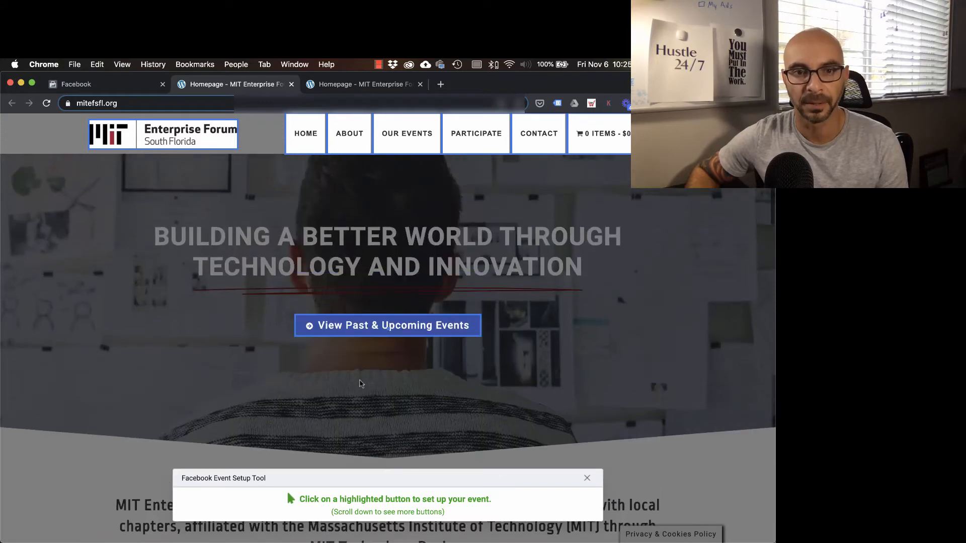
pyautogui.scroll(1, 352, 363)
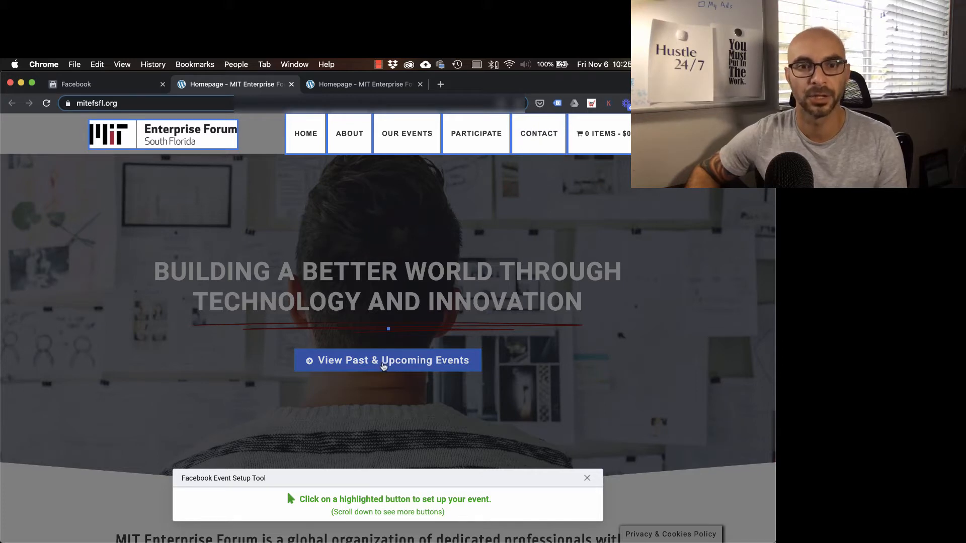
pyautogui.click(385, 365)
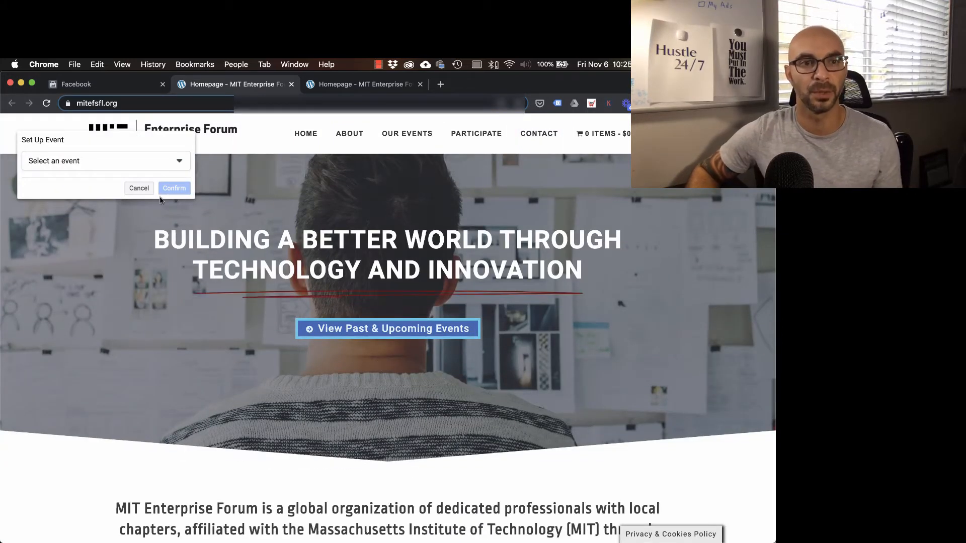
# Assign the View Content event to the selected button, choose the second Value option, and confirm the event.
pyautogui.click(180, 162)
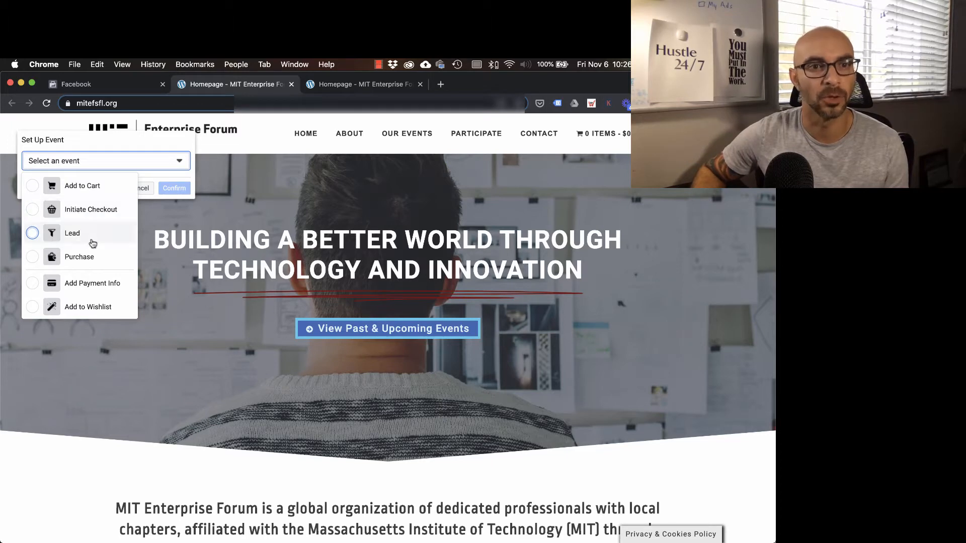
pyautogui.scroll(-1, 95, 257)
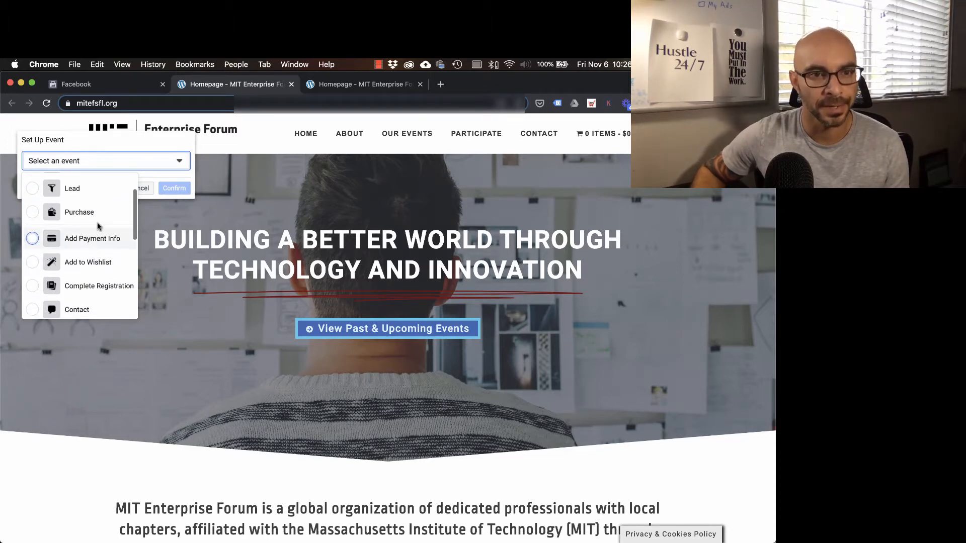
pyautogui.scroll(-3, 97, 226)
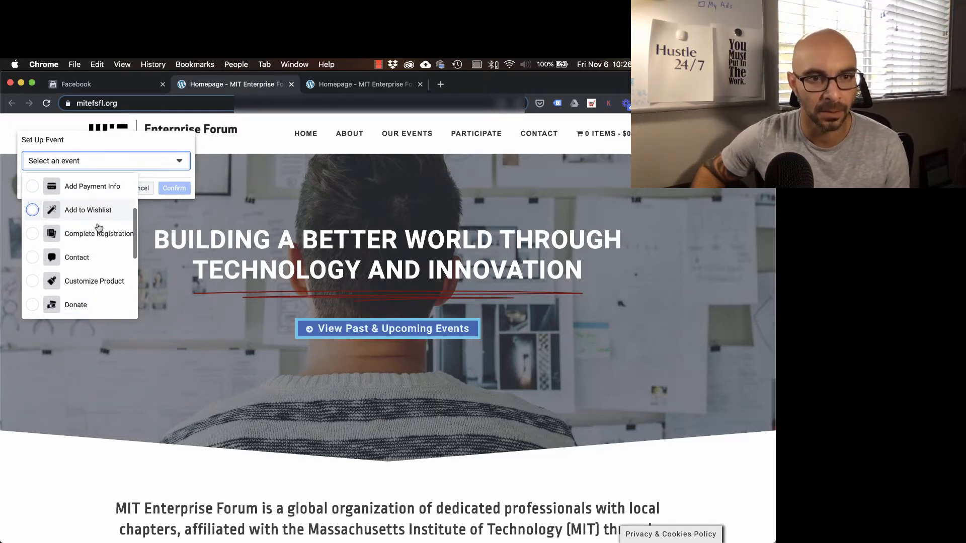
pyautogui.scroll(-2, 93, 259)
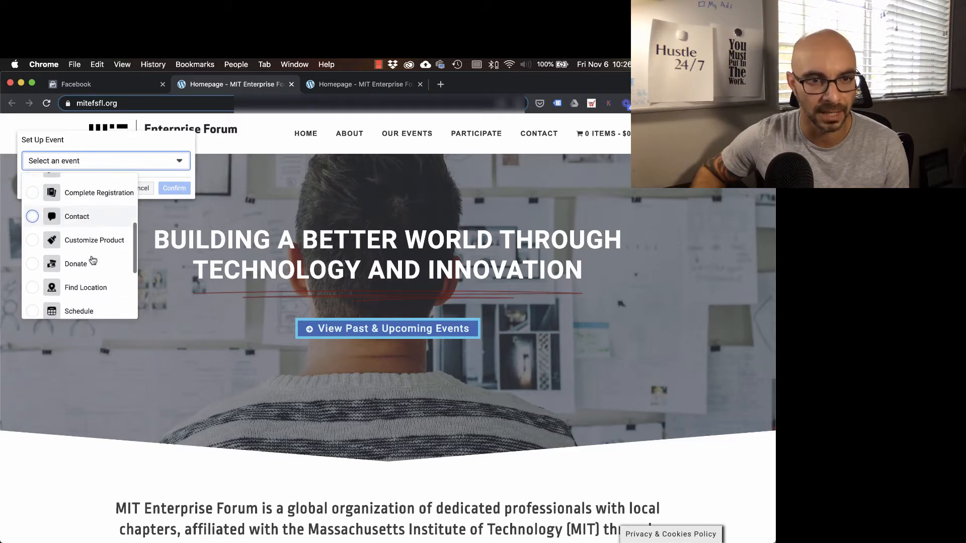
pyautogui.scroll(-1, 98, 256)
pyautogui.scroll(-2, 99, 253)
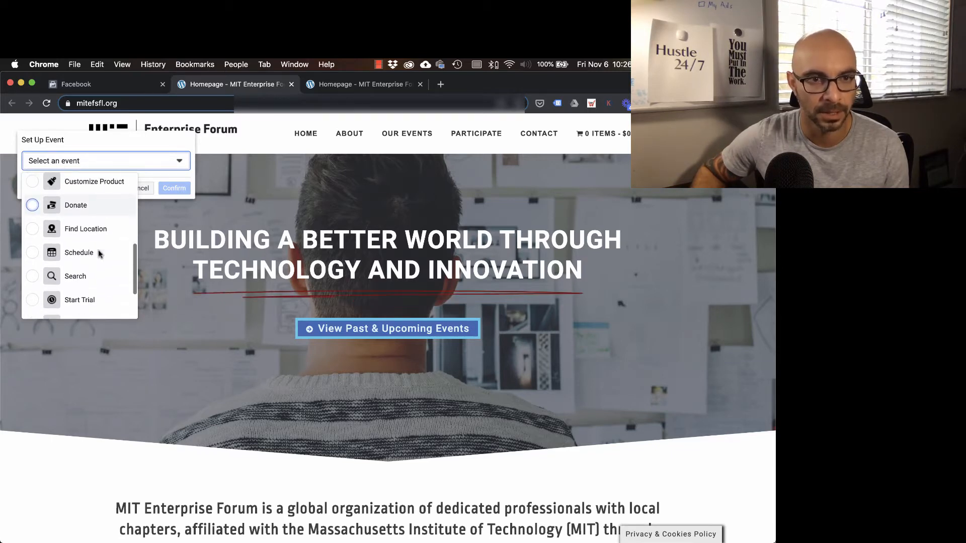
pyautogui.scroll(-2, 98, 260)
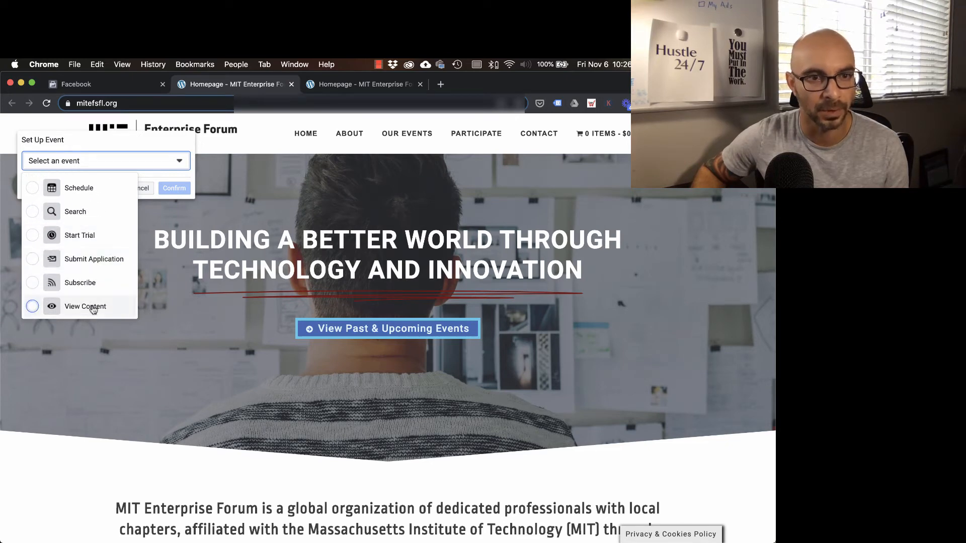
pyautogui.click(86, 306)
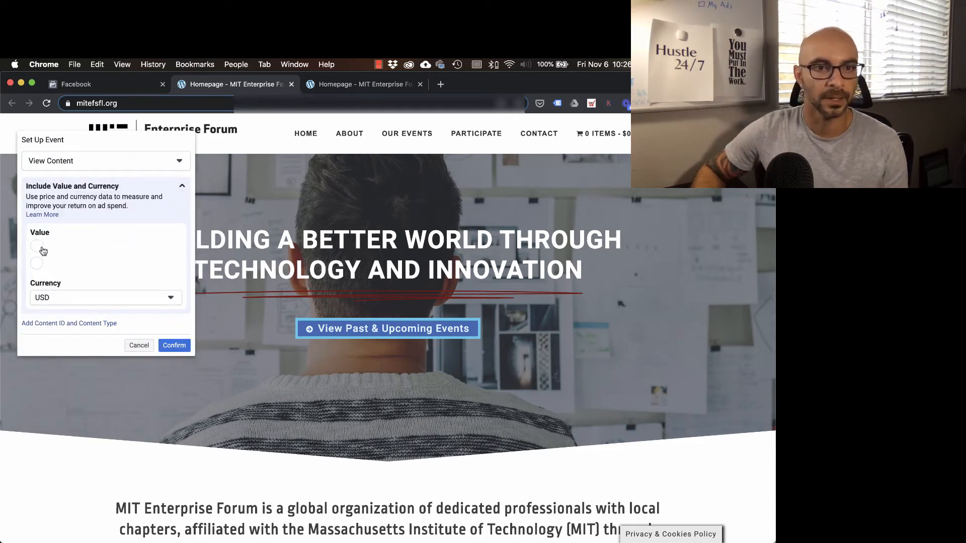
pyautogui.click(40, 264)
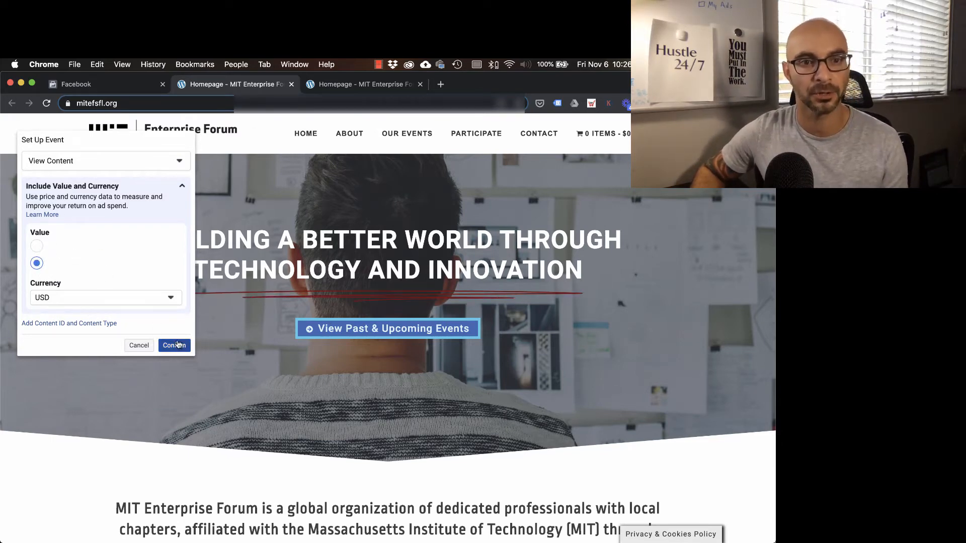
pyautogui.click(172, 346)
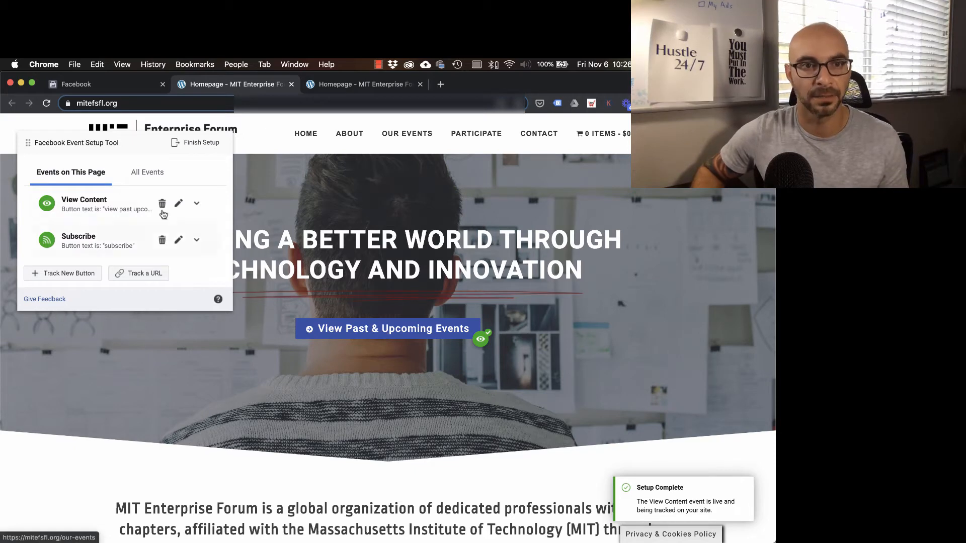
# Track the Contact button in the site's navigation with the Contact event and confirm it.
pyautogui.click(74, 274)
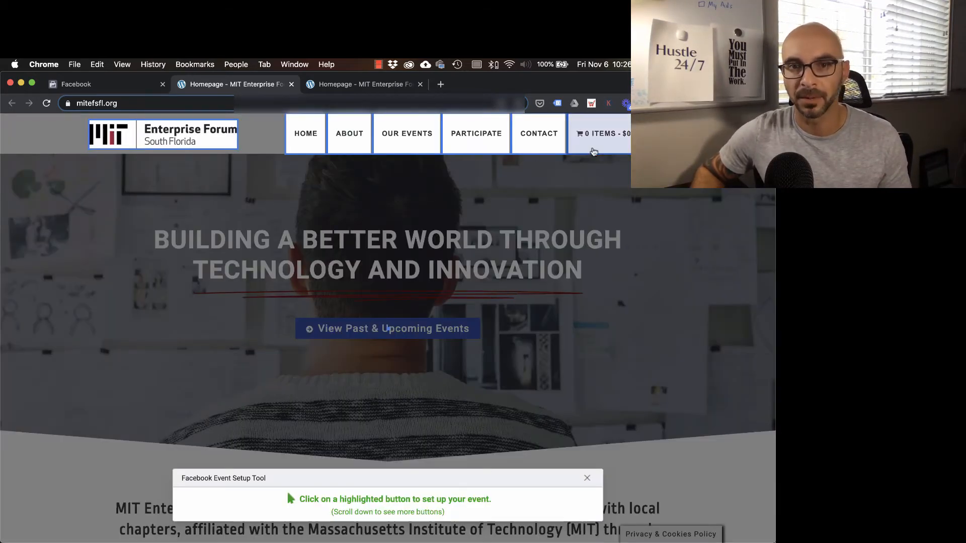
pyautogui.click(541, 135)
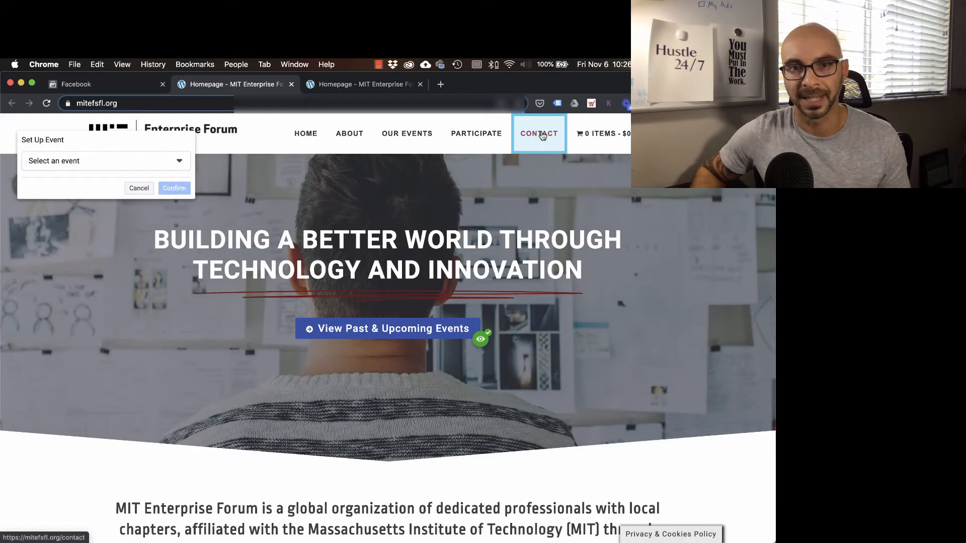
pyautogui.click(179, 161)
pyautogui.scroll(-2, 81, 245)
pyautogui.scroll(-2, 82, 246)
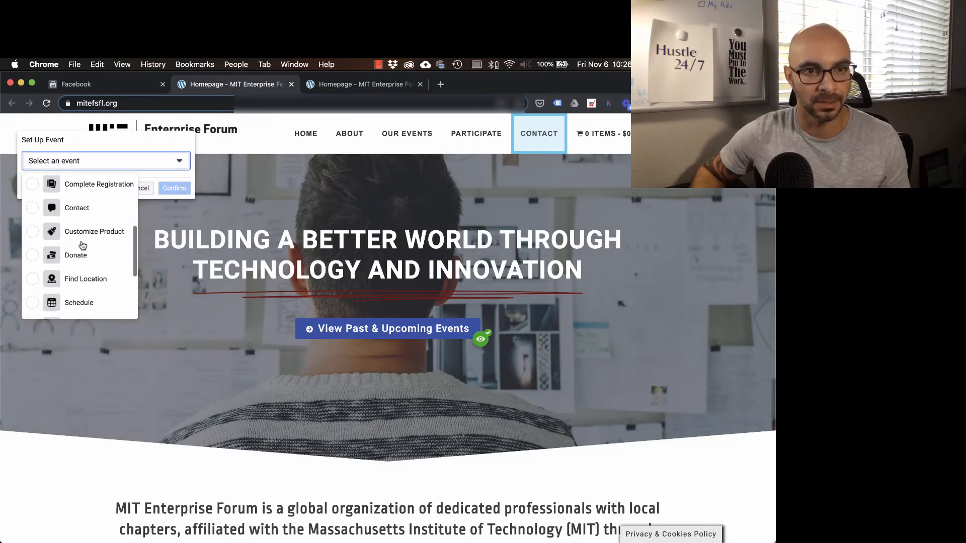
pyautogui.click(70, 209)
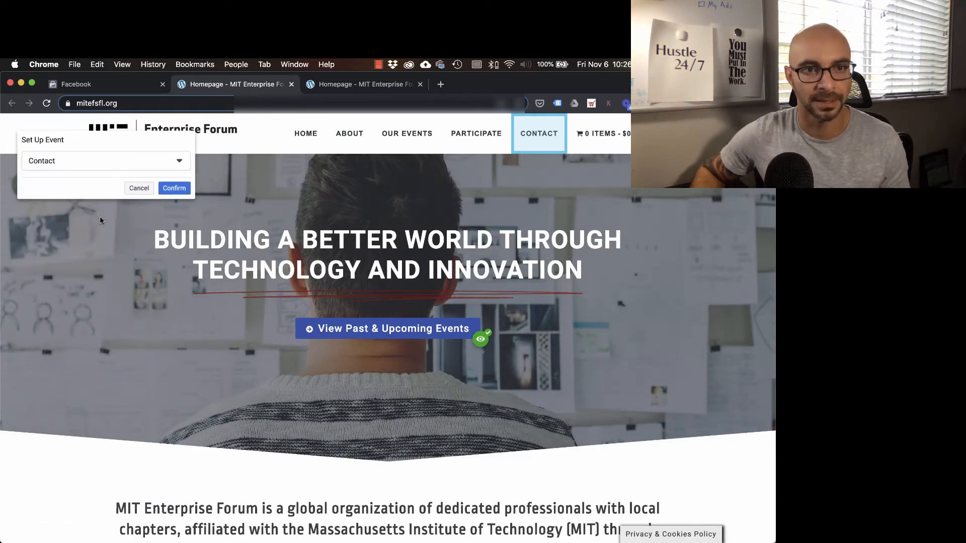
pyautogui.click(175, 188)
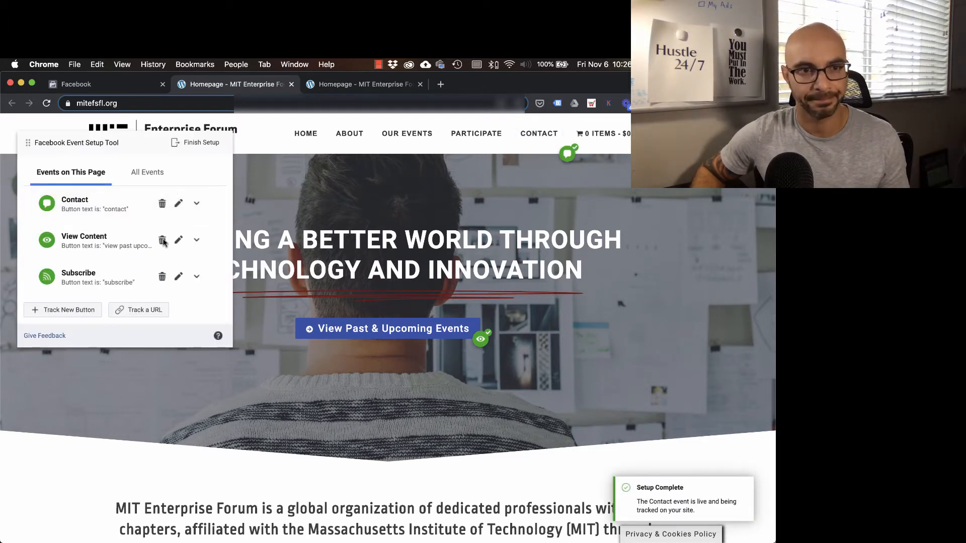
# Delete the Contact event assigned to the Contact navigation button.
pyautogui.click(162, 203)
pyautogui.click(134, 202)
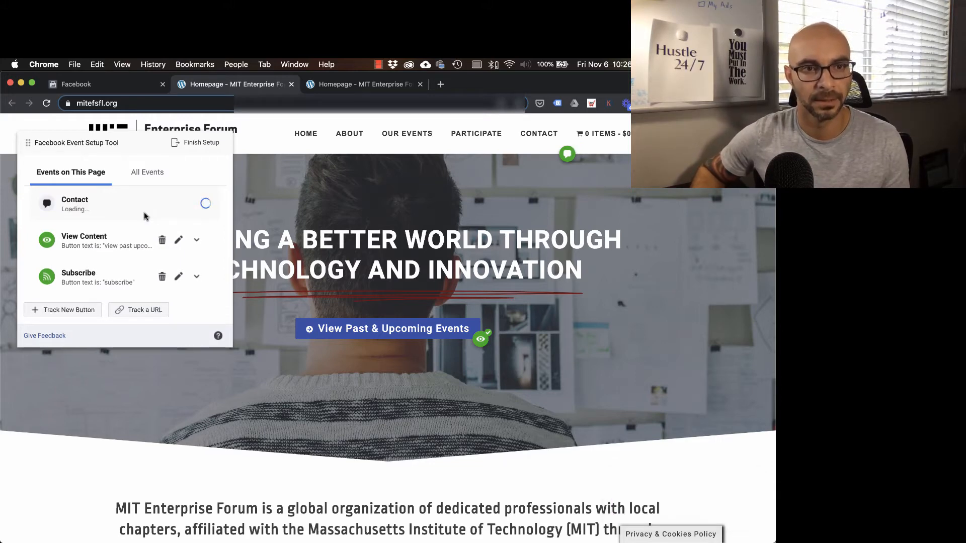
# Track the About navigation button with a View Content event, leaving the Value unset, and confirm it.
pyautogui.click(92, 279)
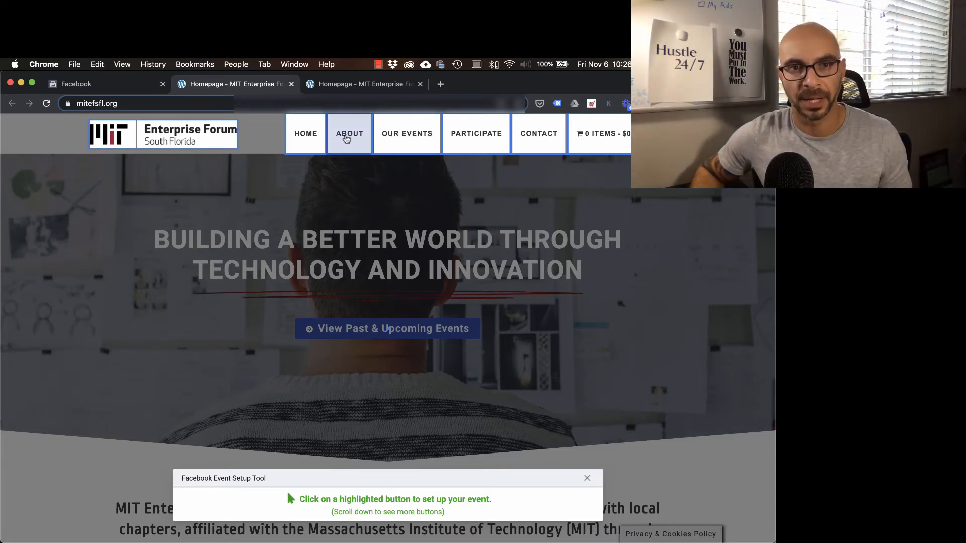
pyautogui.click(346, 139)
pyautogui.click(179, 162)
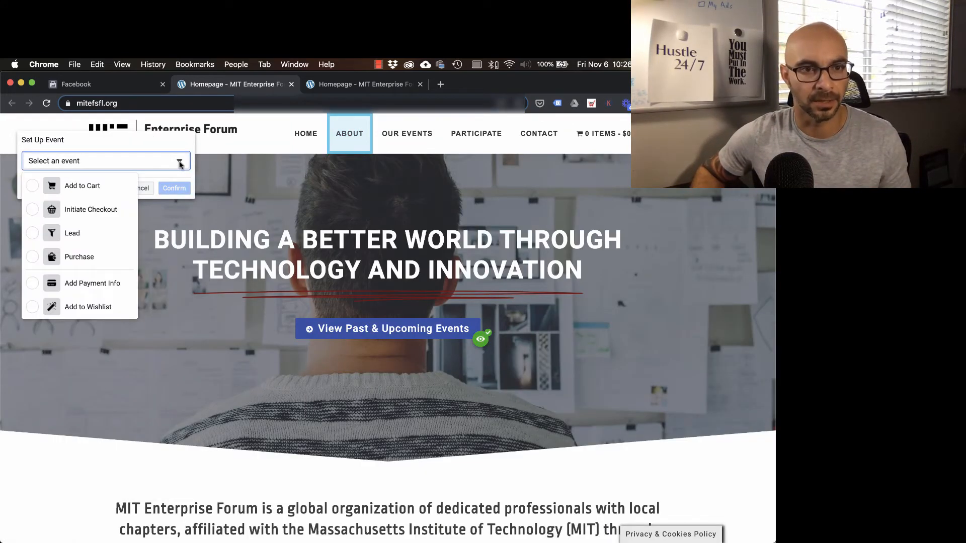
pyautogui.scroll(-6, 60, 257)
pyautogui.click(81, 308)
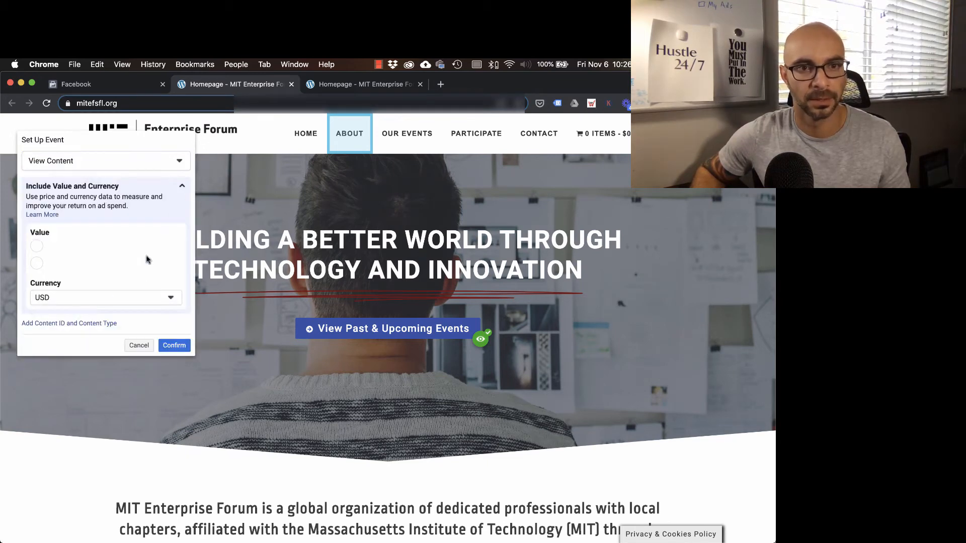
pyautogui.click(175, 345)
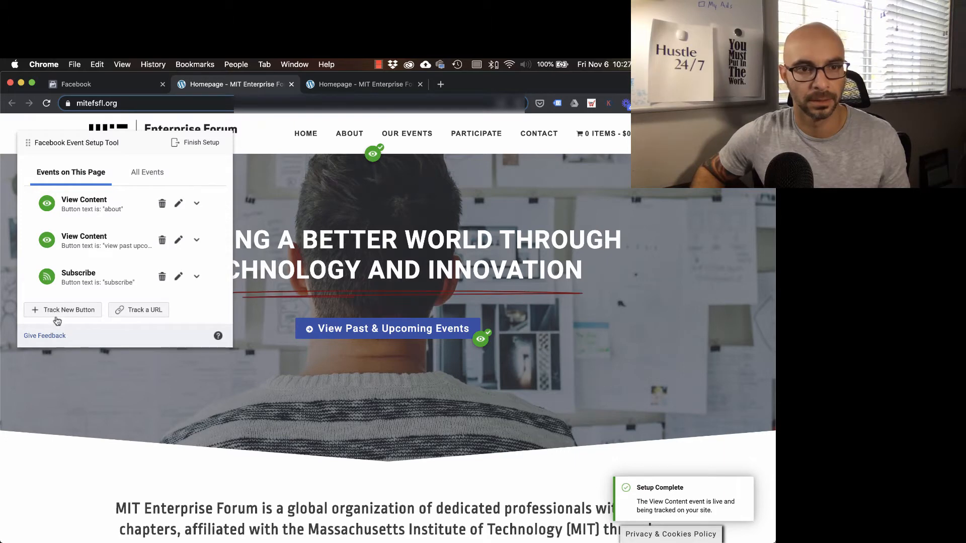
# Track the Our Events navigation button with a View Content event and confirm it.
pyautogui.click(61, 310)
pyautogui.click(393, 150)
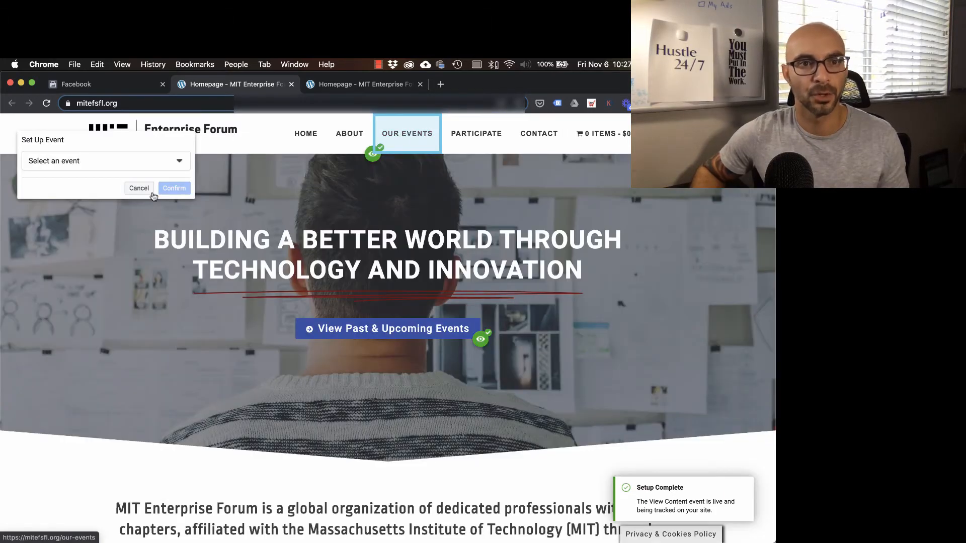
pyautogui.click(135, 169)
pyautogui.scroll(-5, 75, 297)
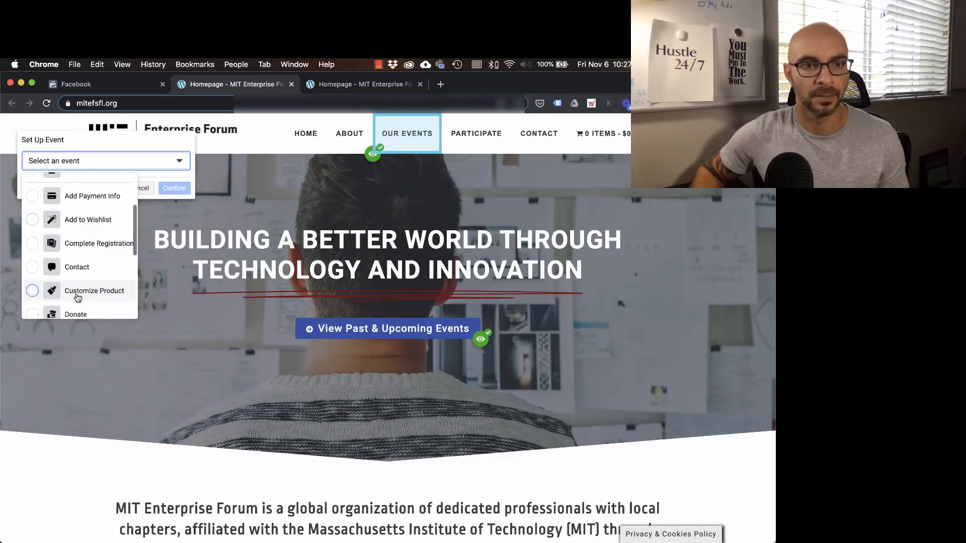
pyautogui.scroll(-3, 74, 297)
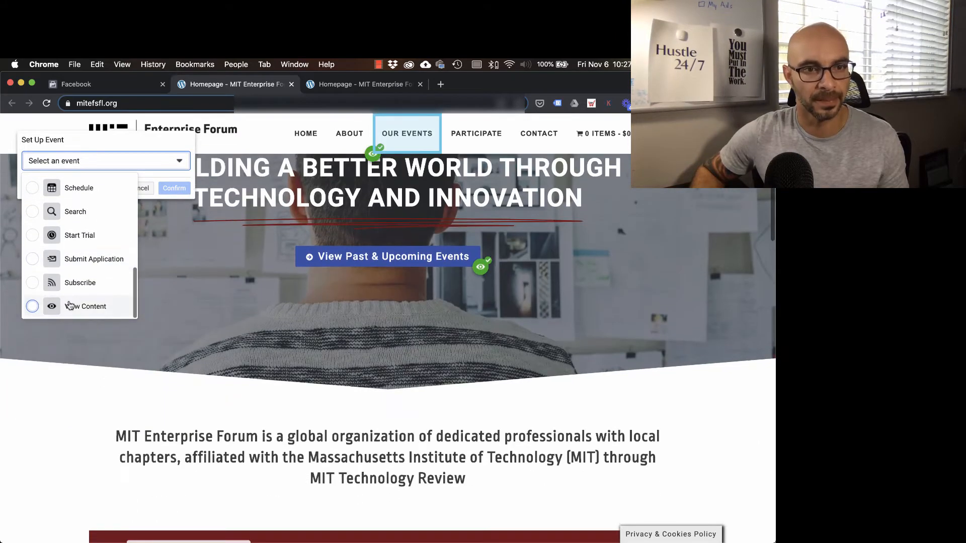
pyautogui.click(65, 304)
pyautogui.click(170, 342)
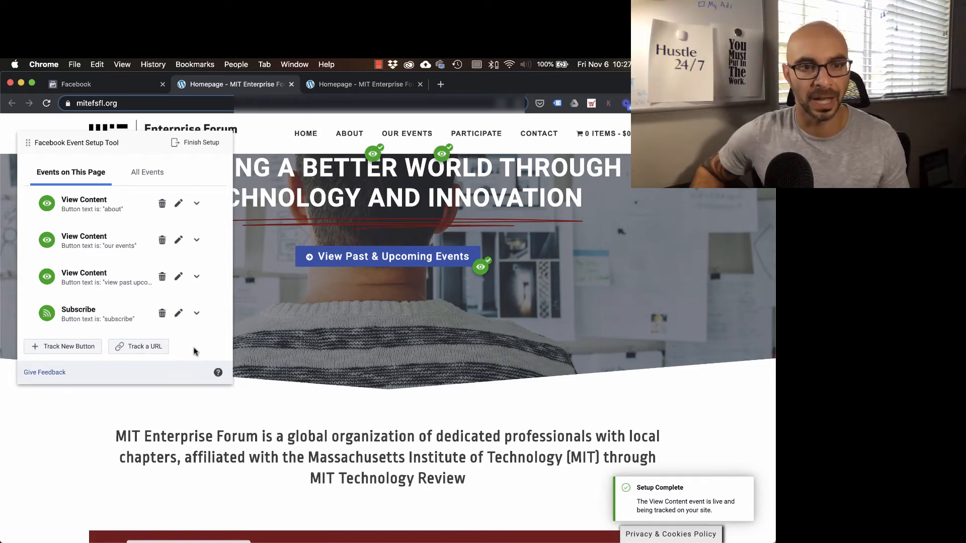
# Track the Participate navigation button with a View Content event and confirm it.
pyautogui.scroll(3, 193, 351)
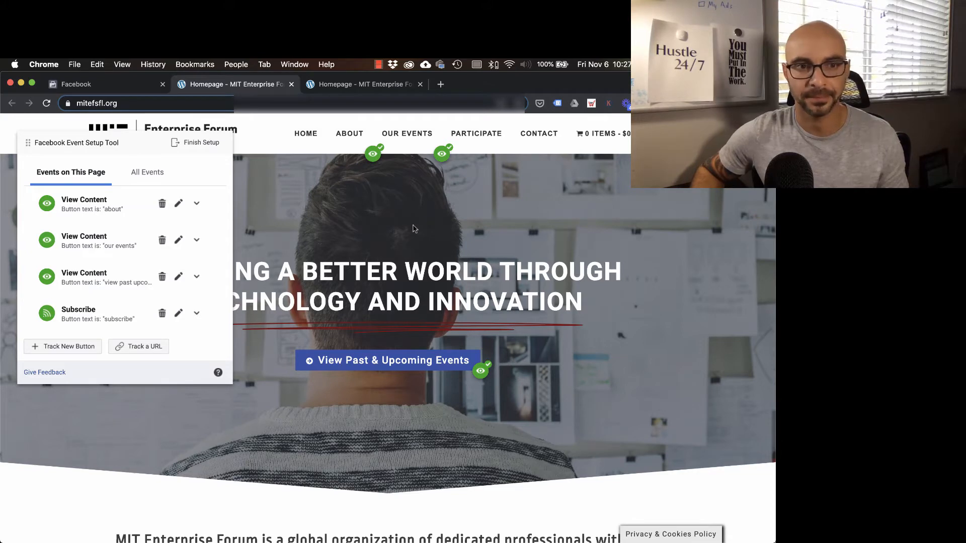
pyautogui.click(76, 346)
pyautogui.click(445, 137)
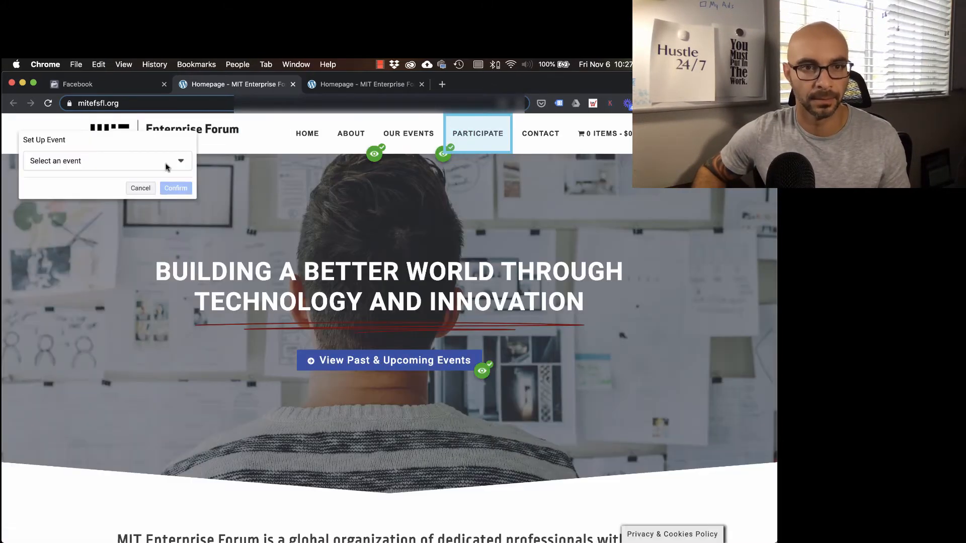
pyautogui.click(101, 159)
pyautogui.click(95, 306)
pyautogui.click(173, 345)
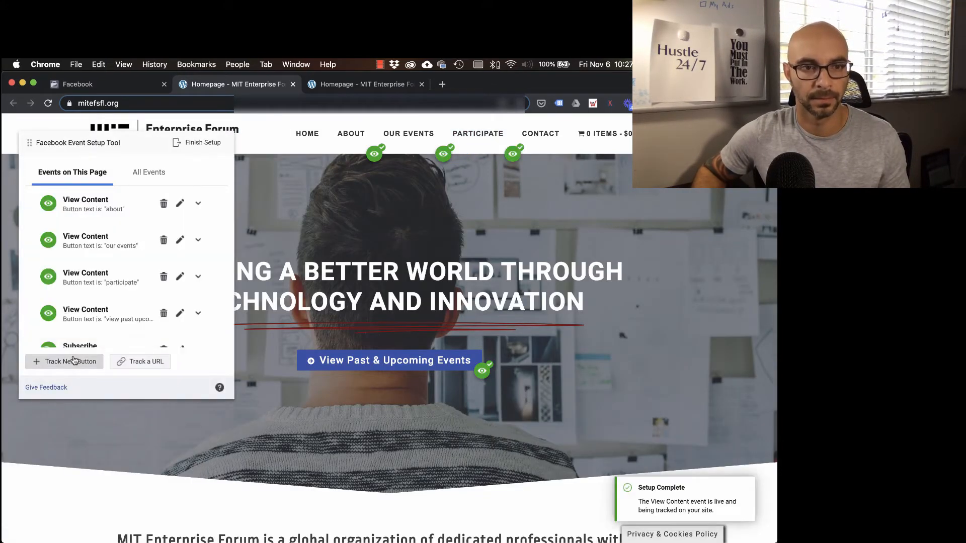
# Track the Contact navigation button with a View Content event and confirm it.
pyautogui.click(64, 361)
pyautogui.click(540, 133)
pyautogui.click(101, 161)
pyautogui.scroll(-3, 81, 263)
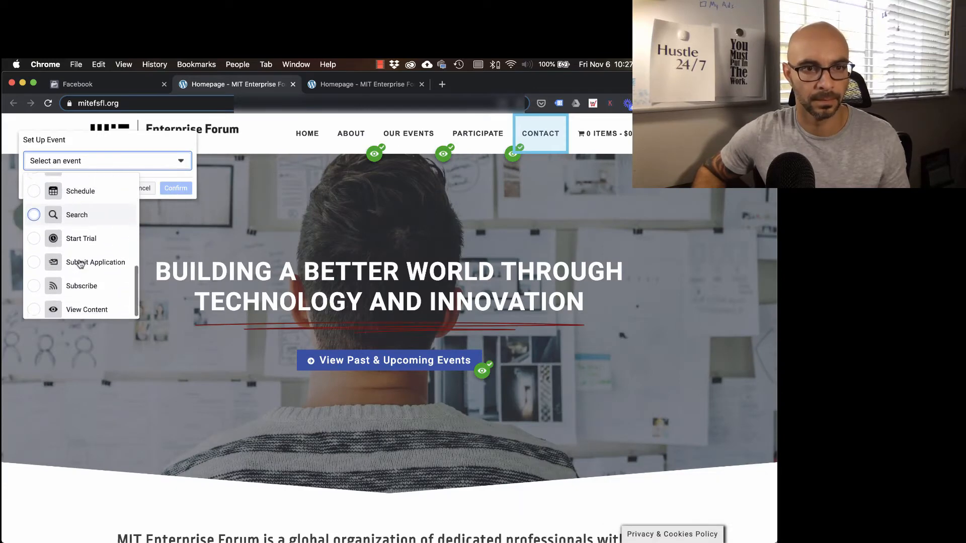
pyautogui.click(96, 306)
pyautogui.click(185, 346)
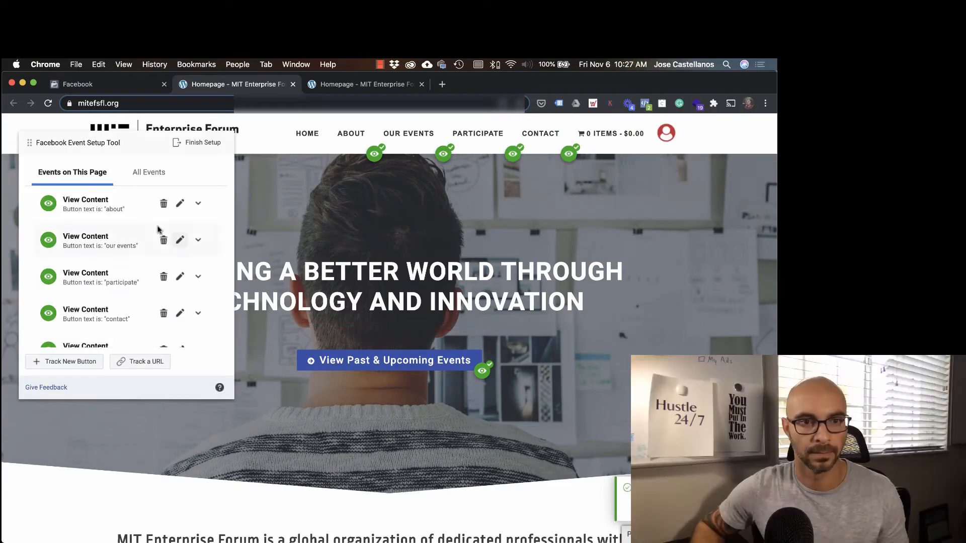
# Track the shopping cart item in the navigation with an Initiate Checkout event and confirm it.
pyautogui.click(78, 363)
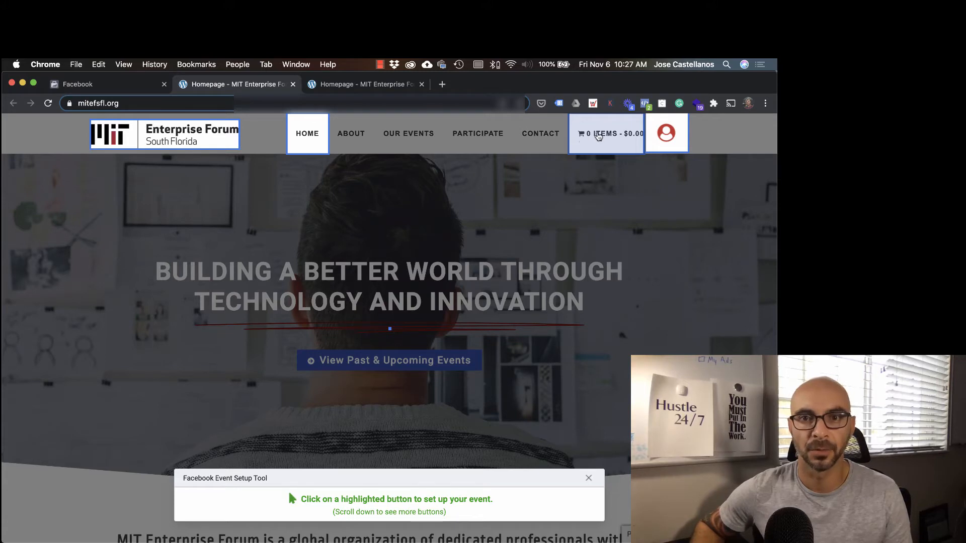
pyautogui.click(595, 136)
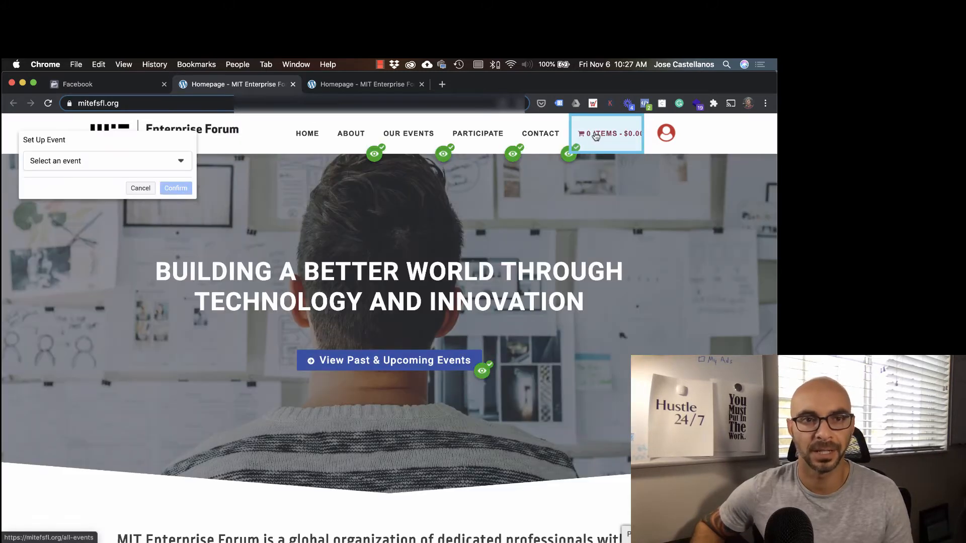
pyautogui.click(182, 161)
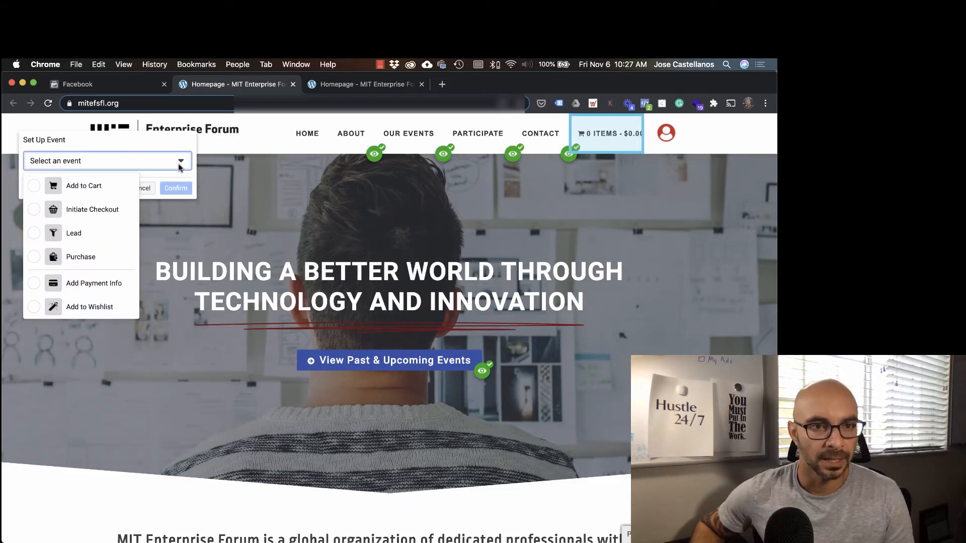
pyautogui.click(34, 209)
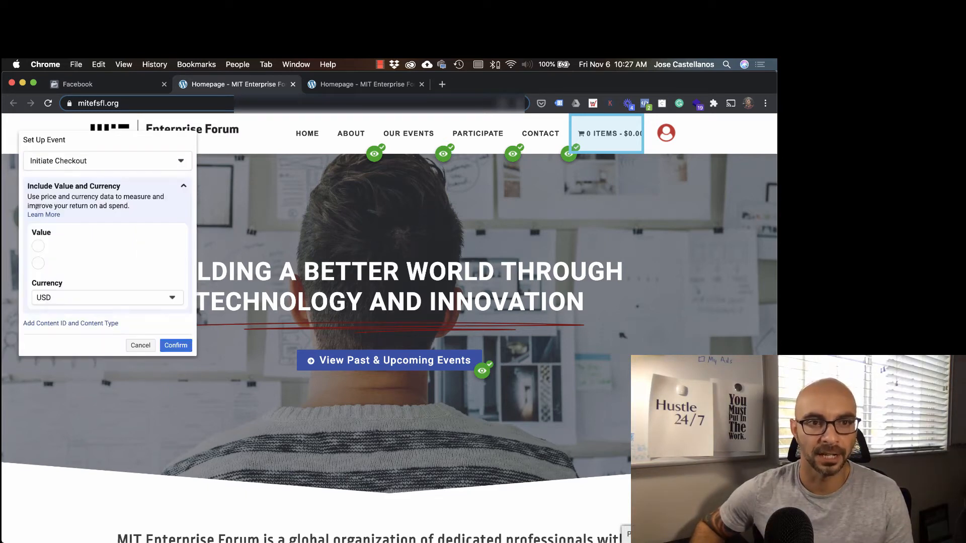
pyautogui.click(176, 345)
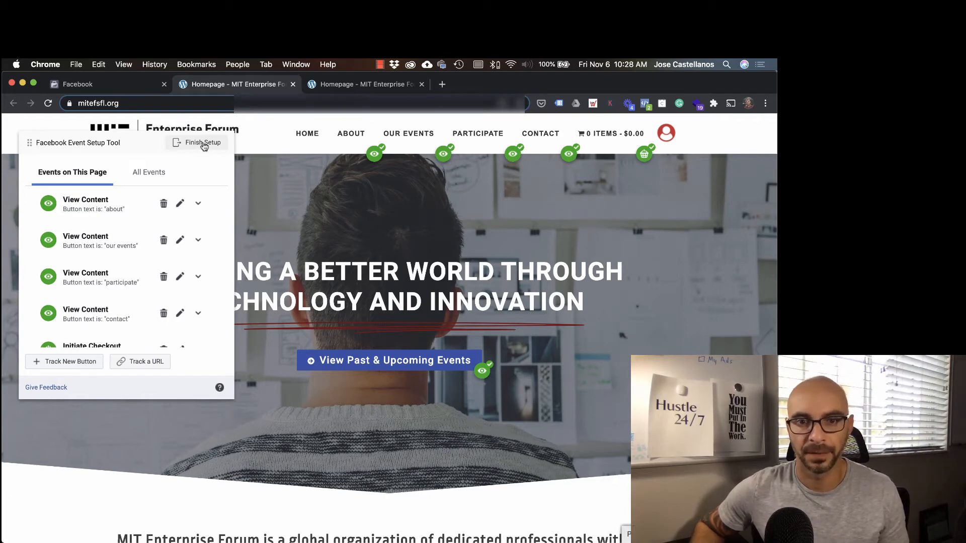
# Finish the event setup for the homepage, and reload the pixel's overview to check its list of events.
pyautogui.click(202, 144)
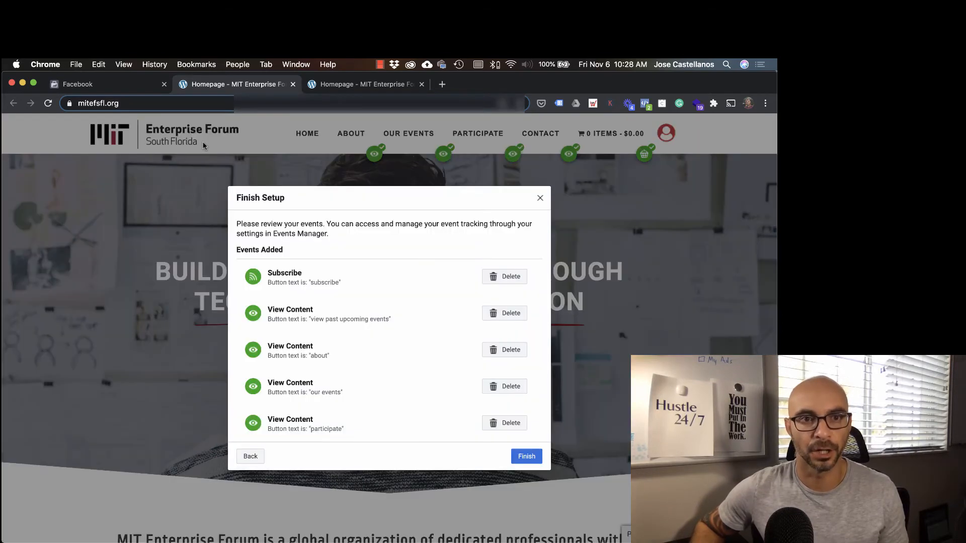
pyautogui.click(530, 457)
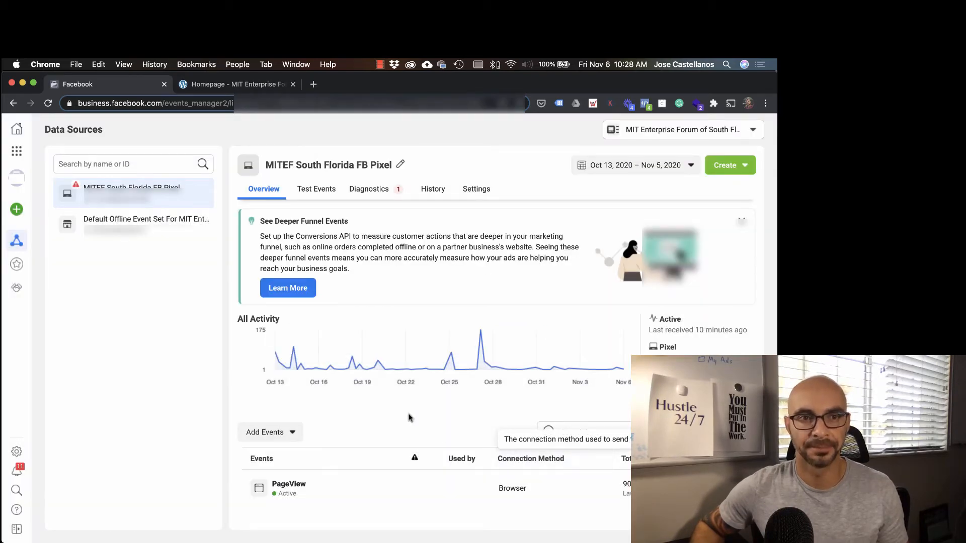
pyautogui.click(47, 103)
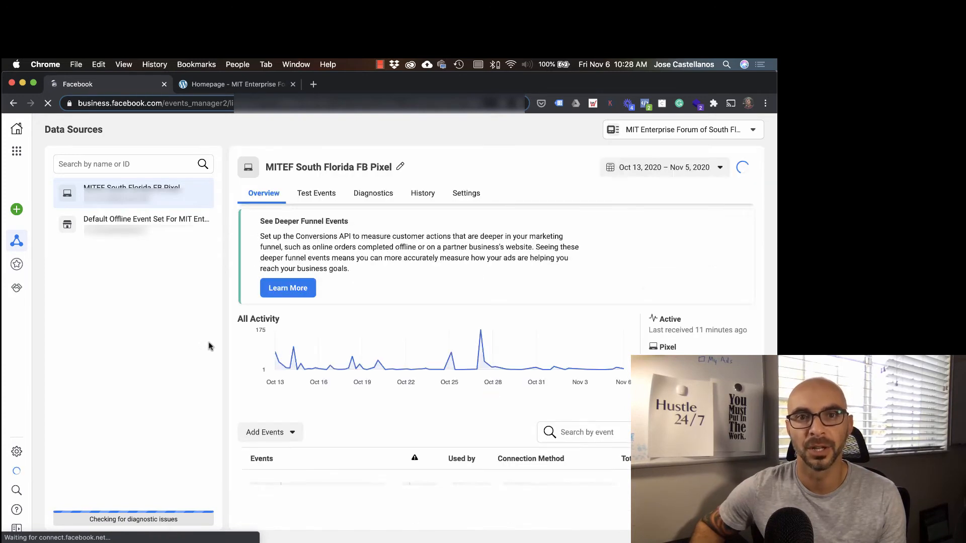
pyautogui.scroll(-3, 267, 337)
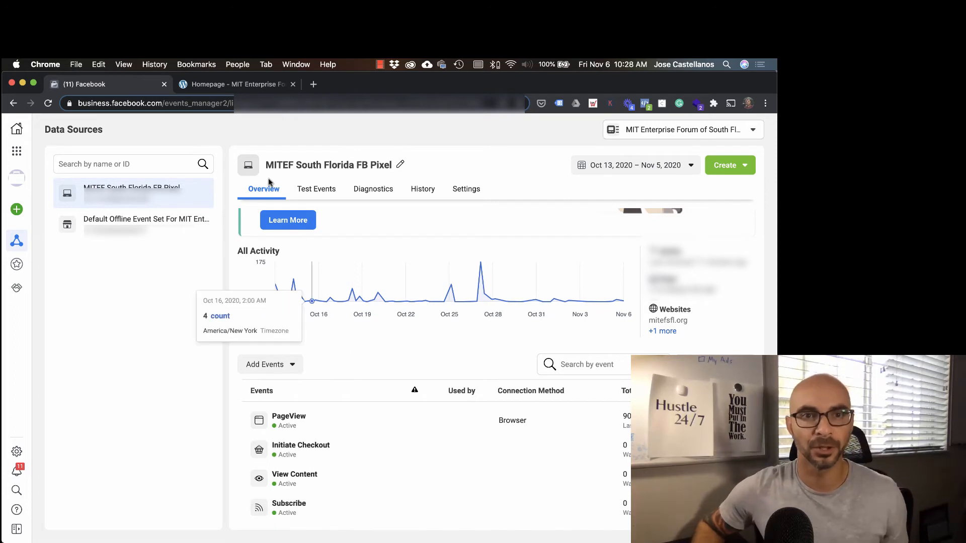
# On the website, open the detail page of "The Fast Times of Real Estate" through the past and upcoming events and select its URL.
pyautogui.click(231, 84)
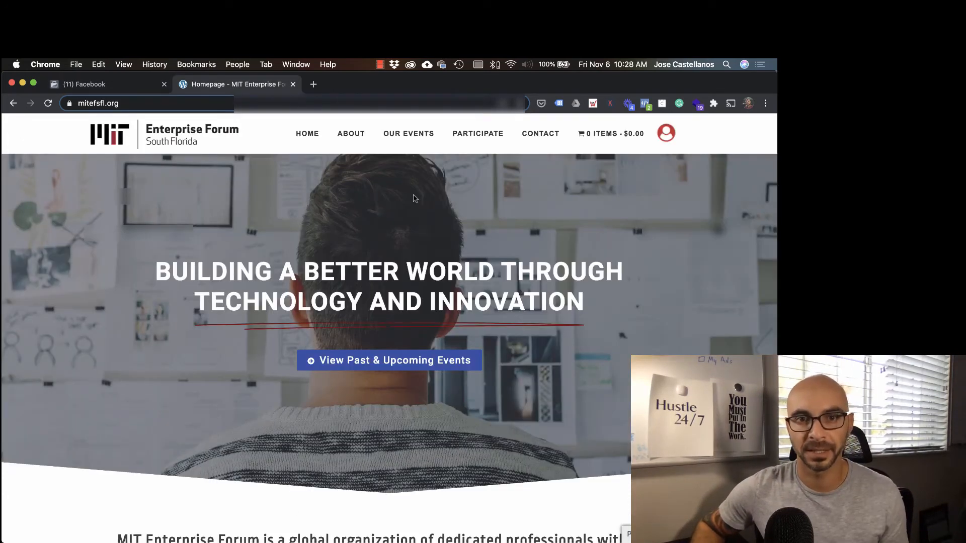
pyautogui.click(391, 361)
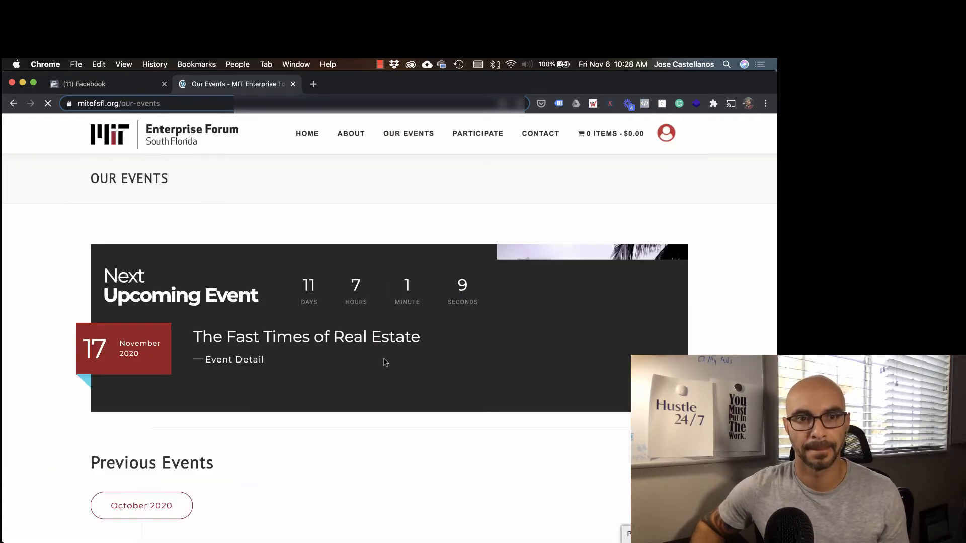
pyautogui.click(224, 361)
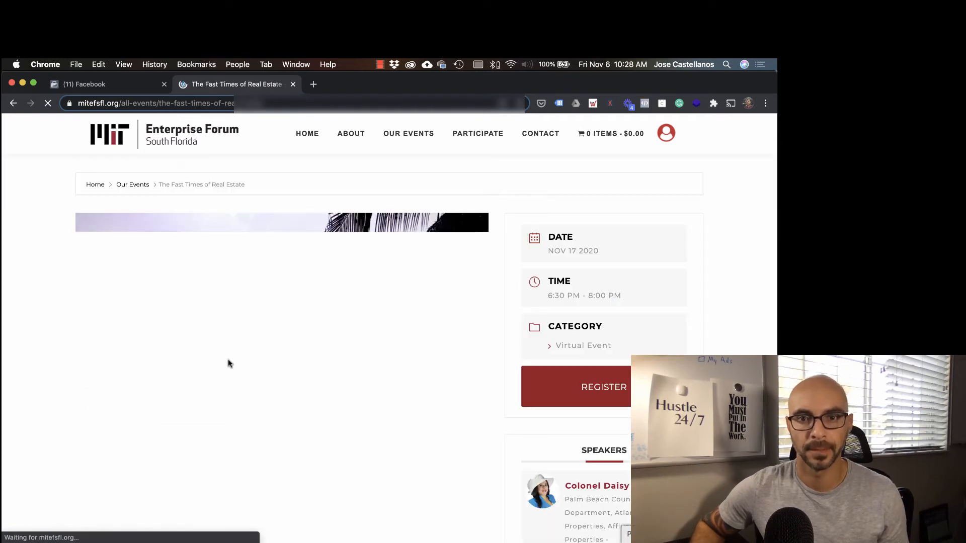
pyautogui.click(142, 104)
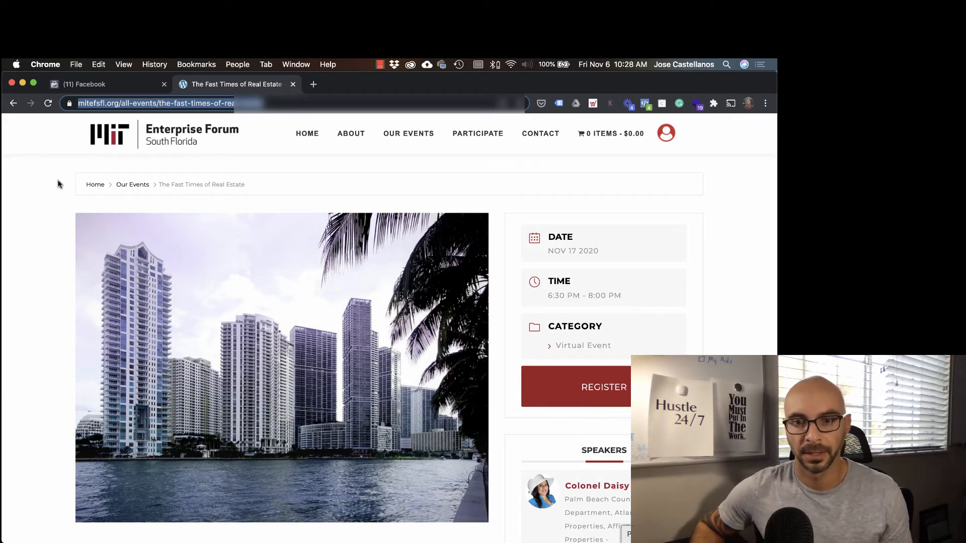
pyautogui.click(86, 84)
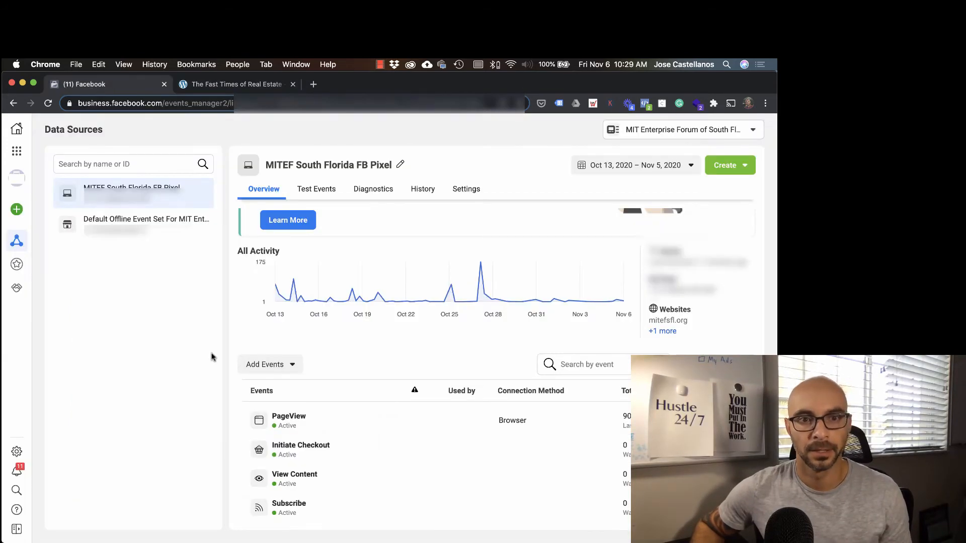
pyautogui.click(294, 365)
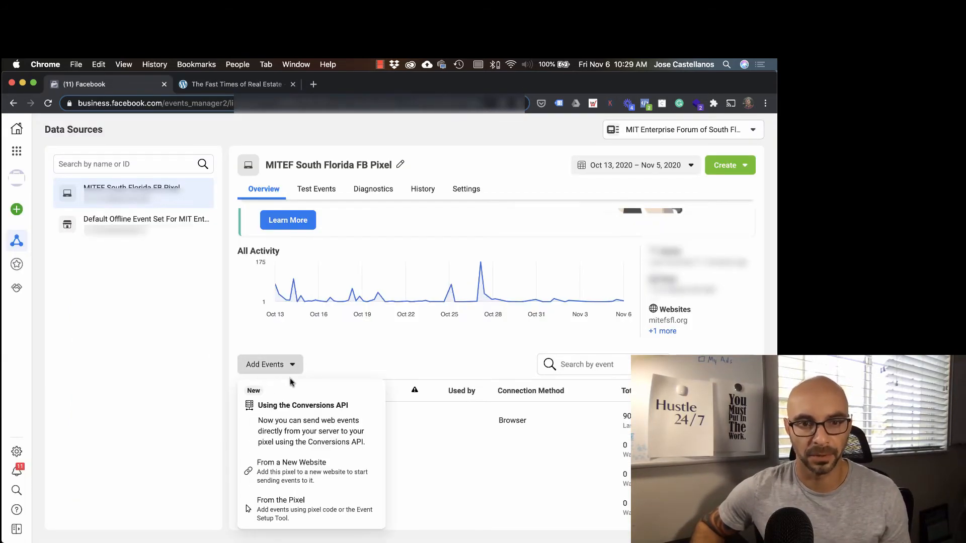
pyautogui.click(288, 511)
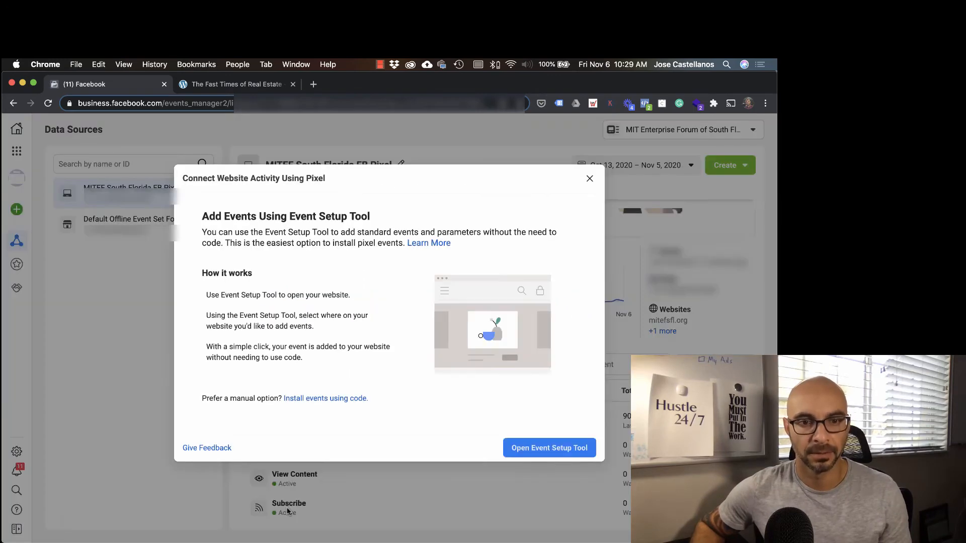
pyautogui.click(530, 445)
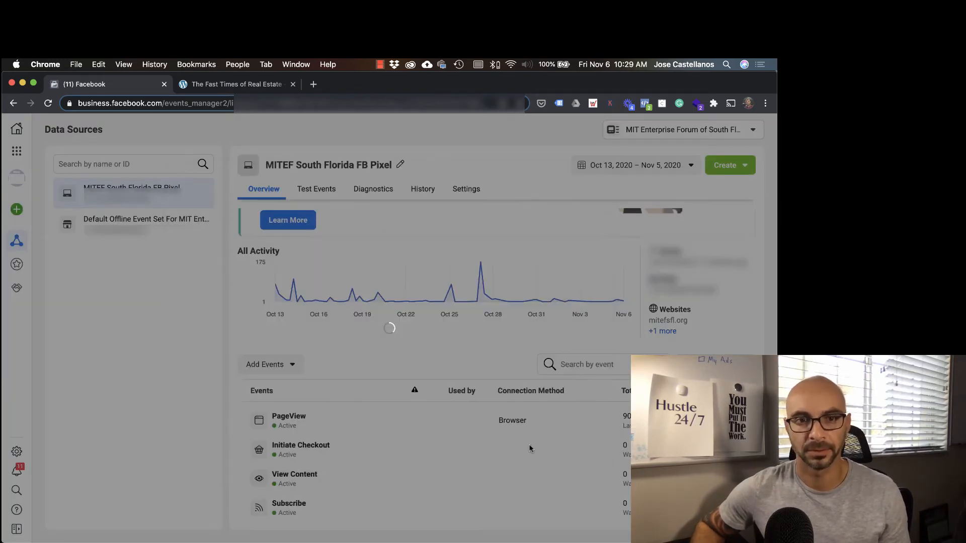
pyautogui.click(308, 305)
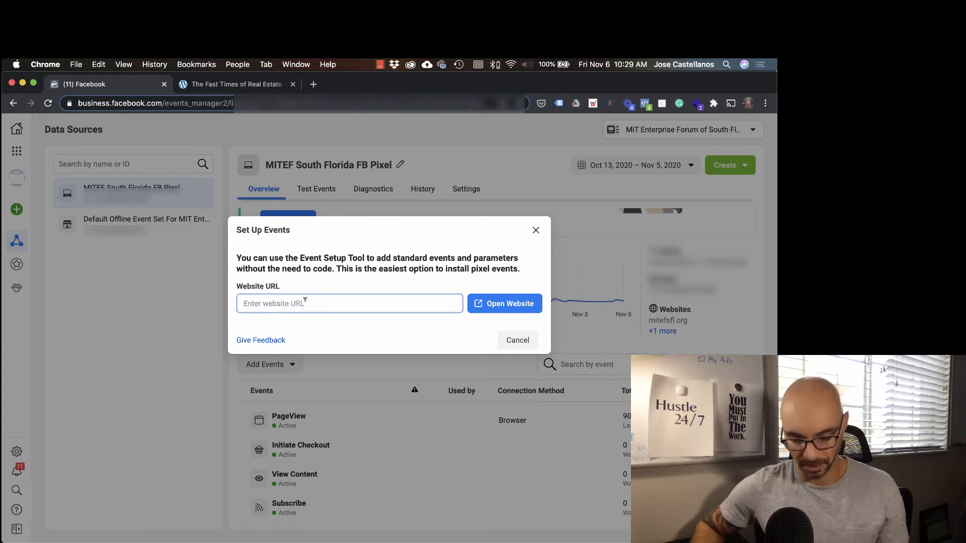
pyautogui.write('https://mitefsfl.org/all-events/the-fast-times-of-real-estate')
pyautogui.click(509, 308)
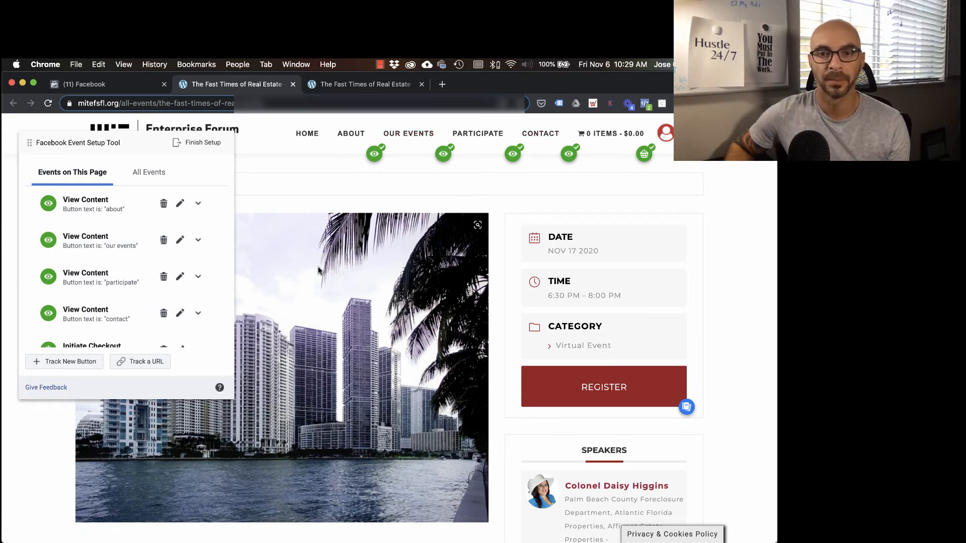
# Review the suggested event for the Register button, change it to Add to Cart in USD and confirm it.
pyautogui.scroll(-5, 69, 261)
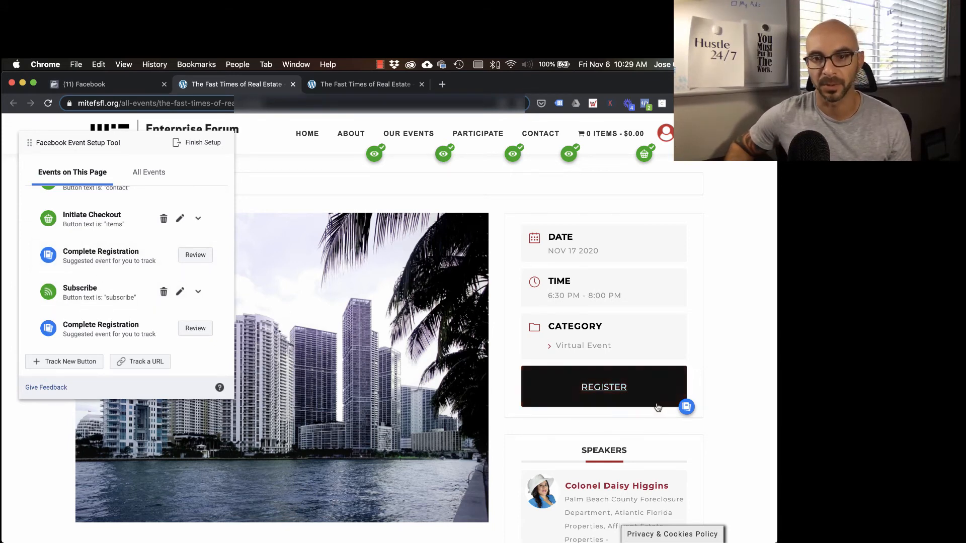
pyautogui.scroll(-6, 387, 426)
pyautogui.scroll(7, 387, 426)
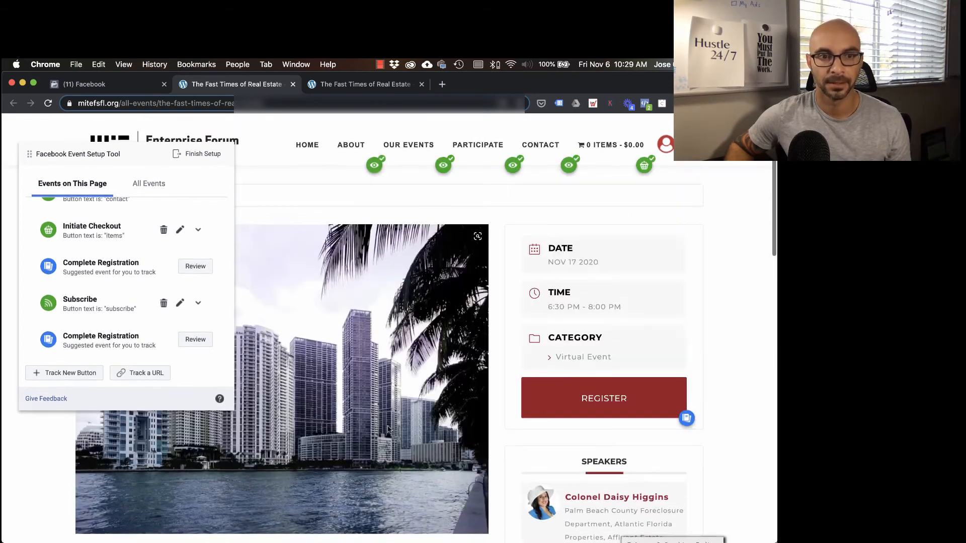
pyautogui.click(197, 255)
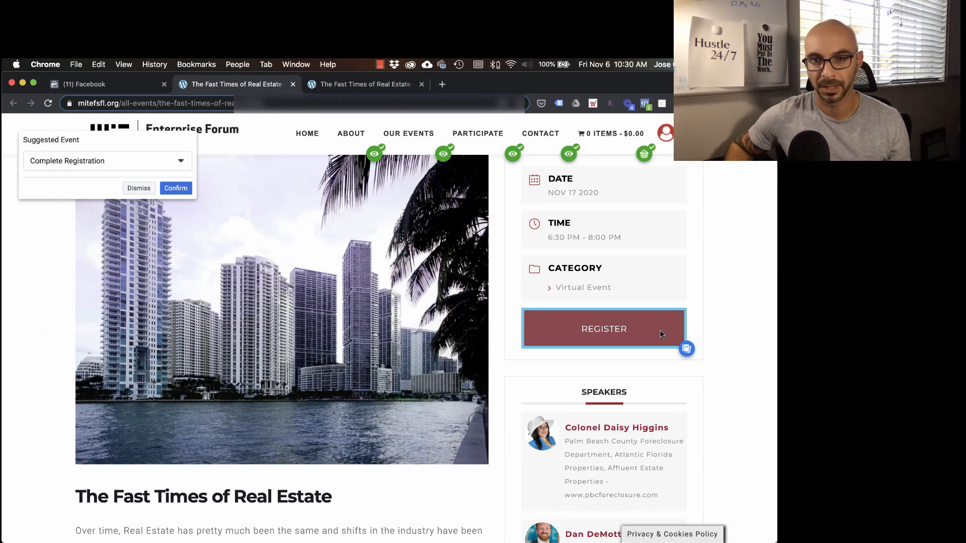
pyautogui.click(180, 163)
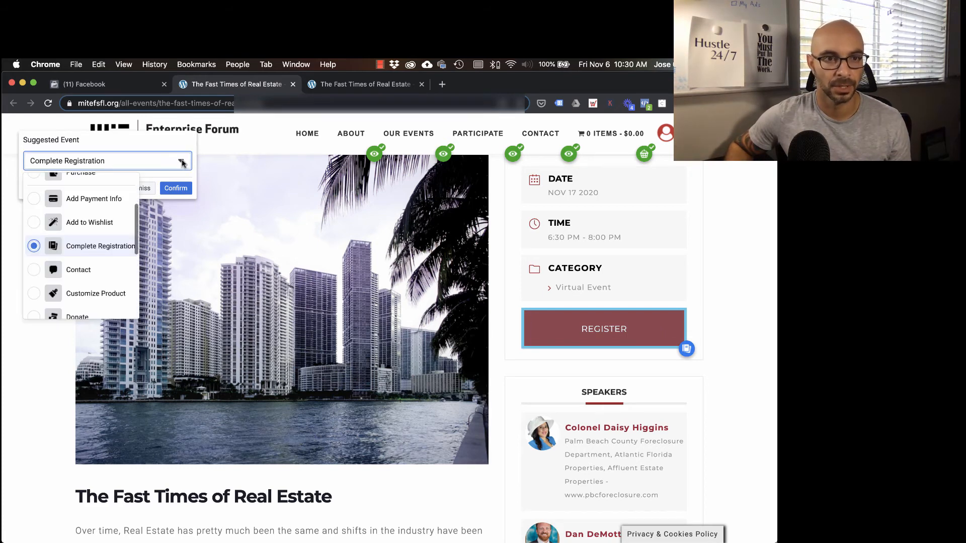
pyautogui.scroll(3, 94, 243)
pyautogui.scroll(1, 93, 244)
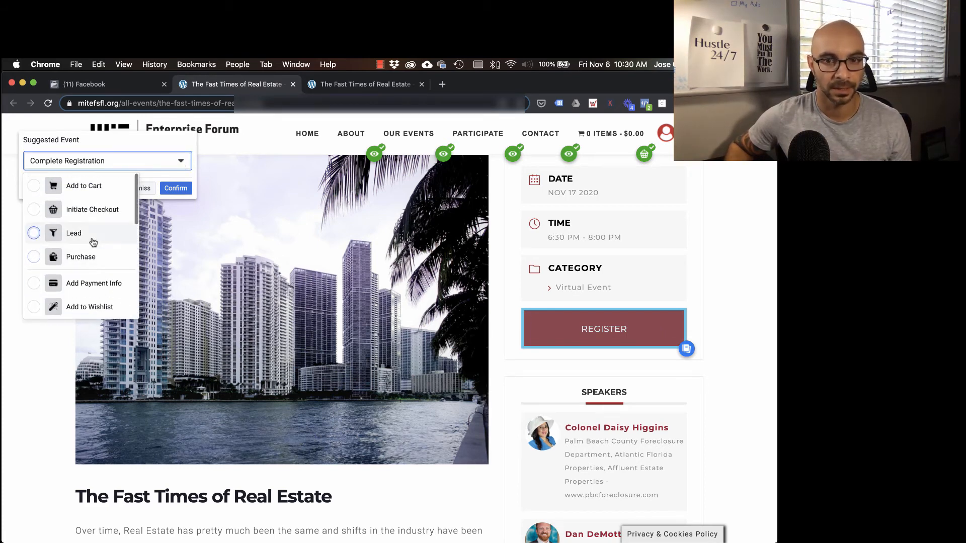
pyautogui.click(83, 186)
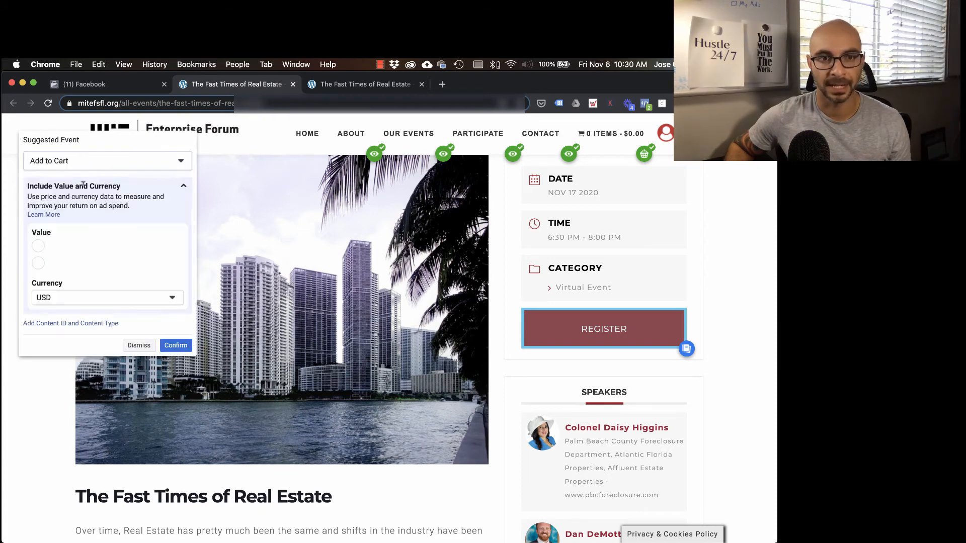
pyautogui.click(180, 346)
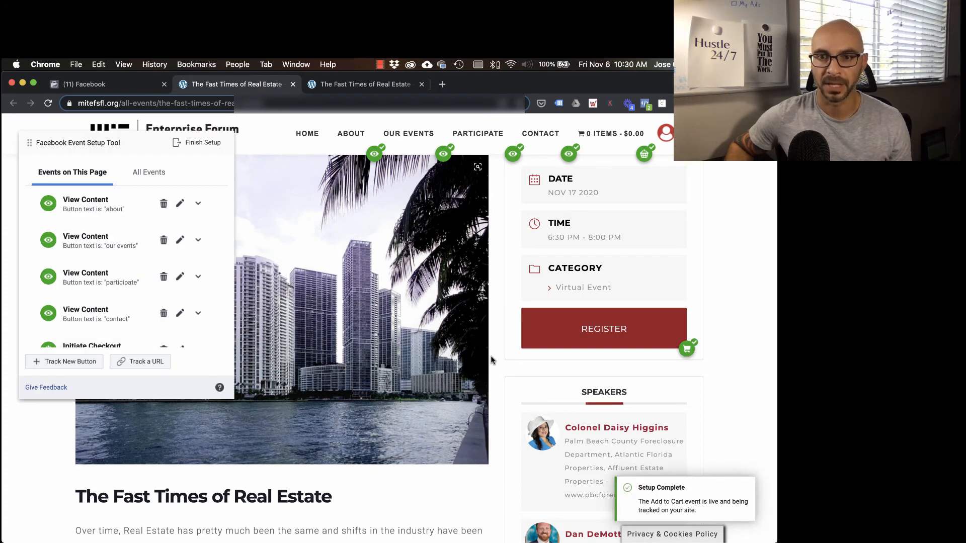
# Open the event's booking form through its registration and add one ticket to the cart to reach the checkout page.
pyautogui.click(636, 330)
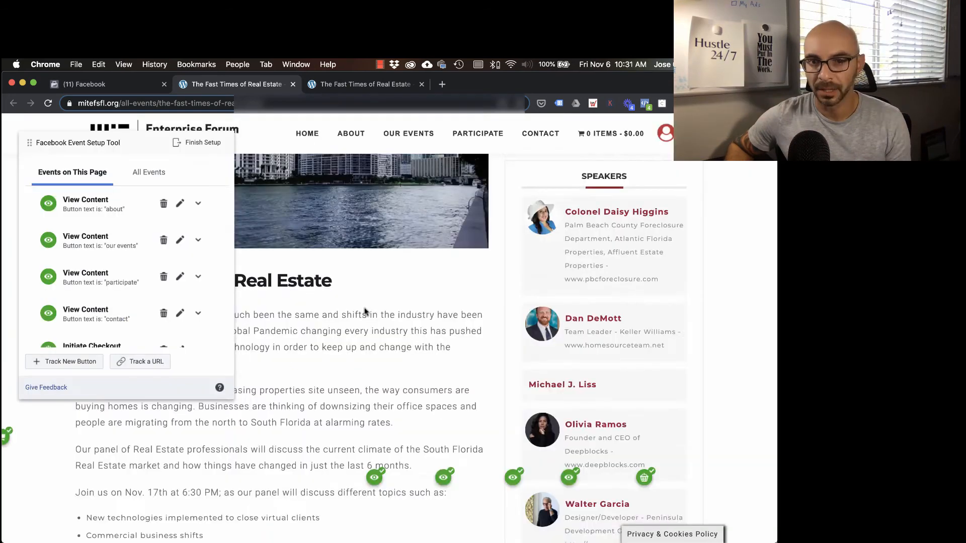
pyautogui.scroll(3, 365, 311)
pyautogui.scroll(2, 358, 316)
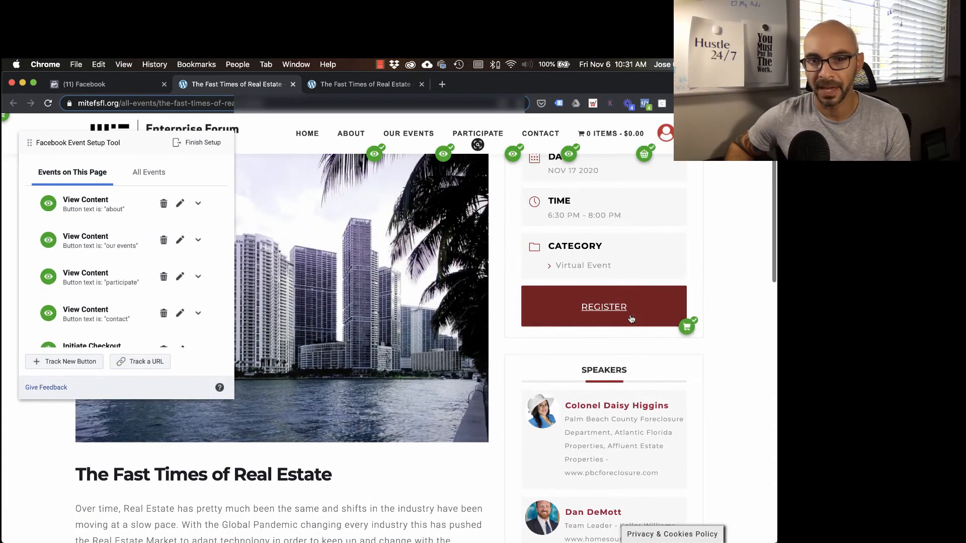
pyautogui.click(640, 315)
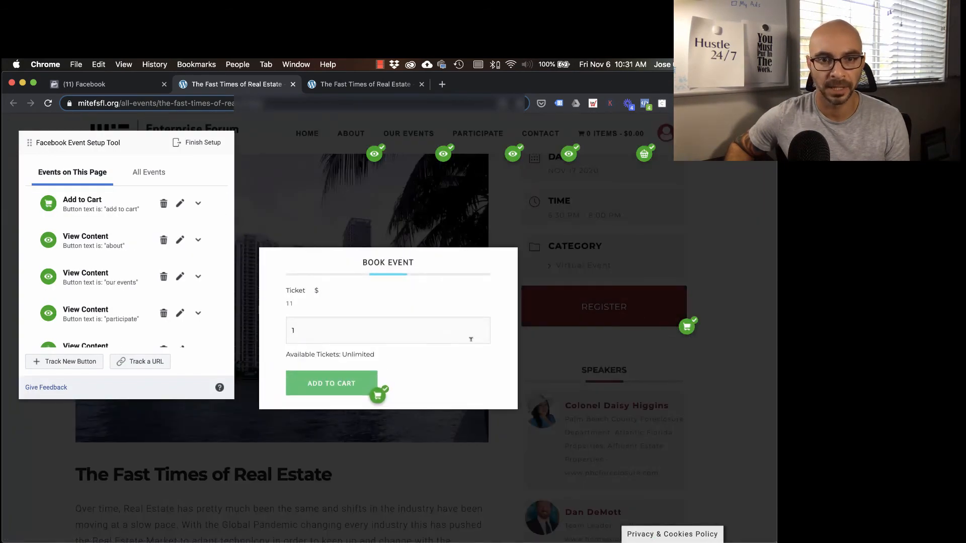
pyautogui.click(344, 385)
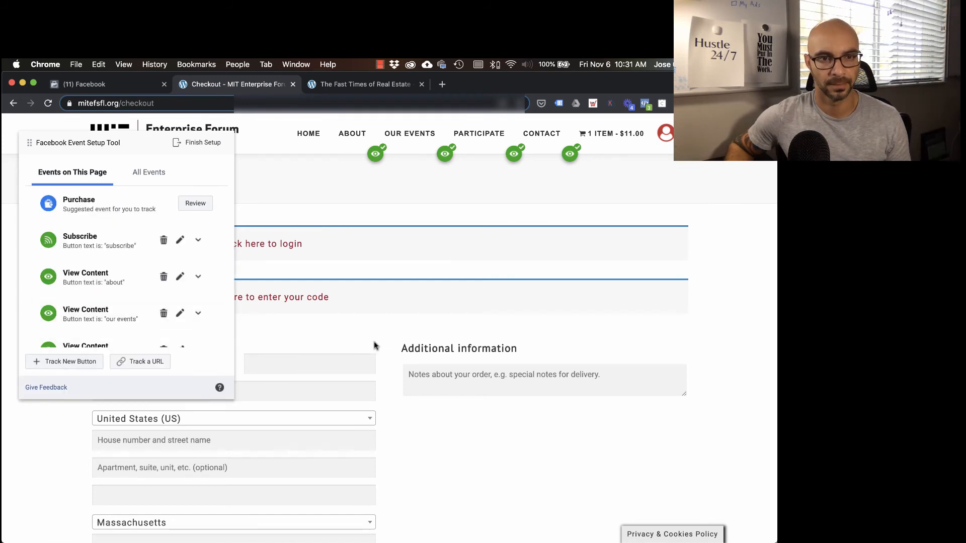
# Review the suggested Purchase event for the Place Order button on the checkout page and confirm it with USD as currency.
pyautogui.scroll(-10, 392, 352)
pyautogui.scroll(-5, 391, 357)
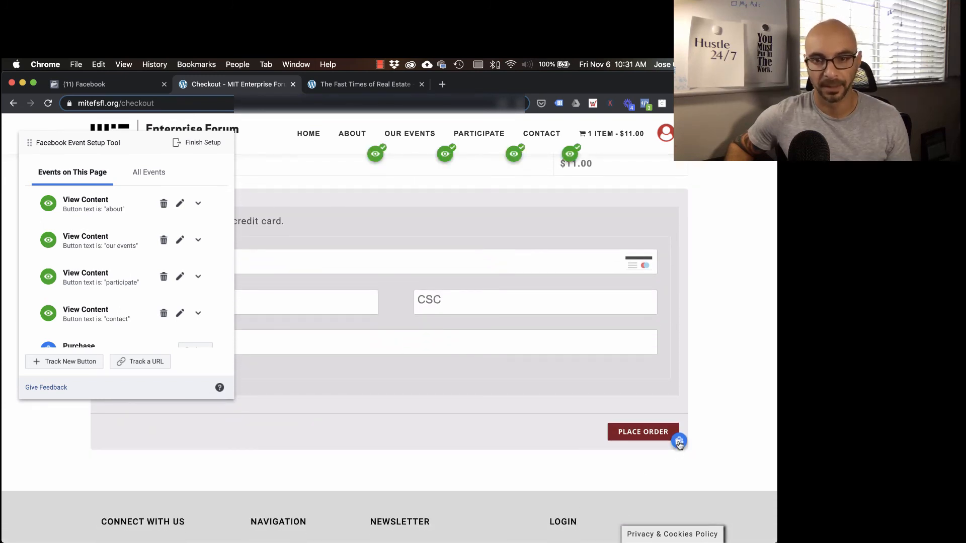
pyautogui.click(679, 443)
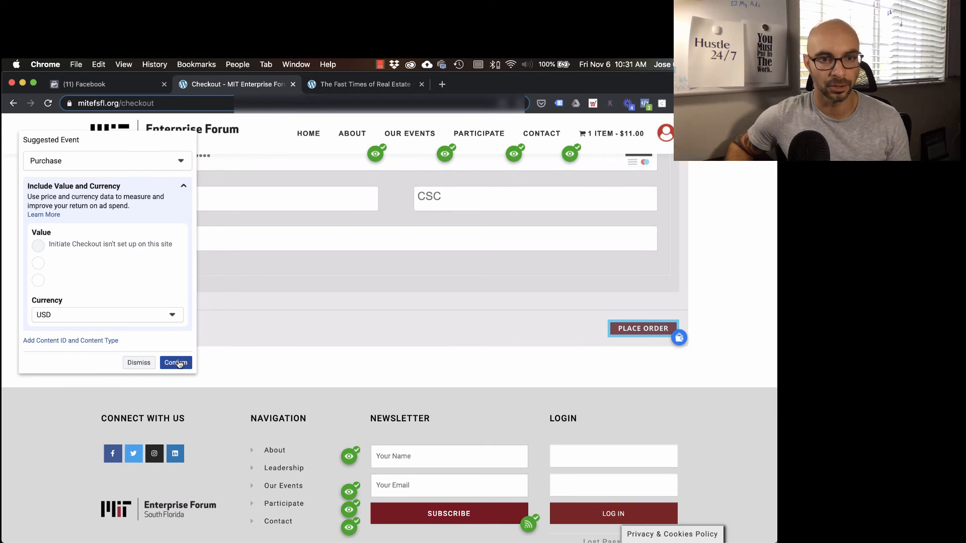
pyautogui.click(176, 363)
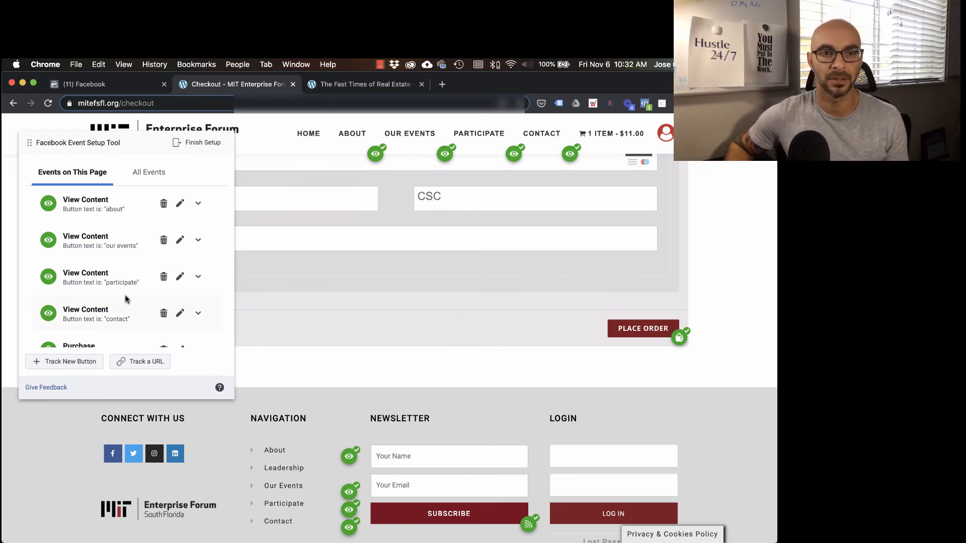
# Finish the setup of the Add to Cart and Purchase events, and reload the pixel's overview to check its list of events.
pyautogui.scroll(7, 126, 299)
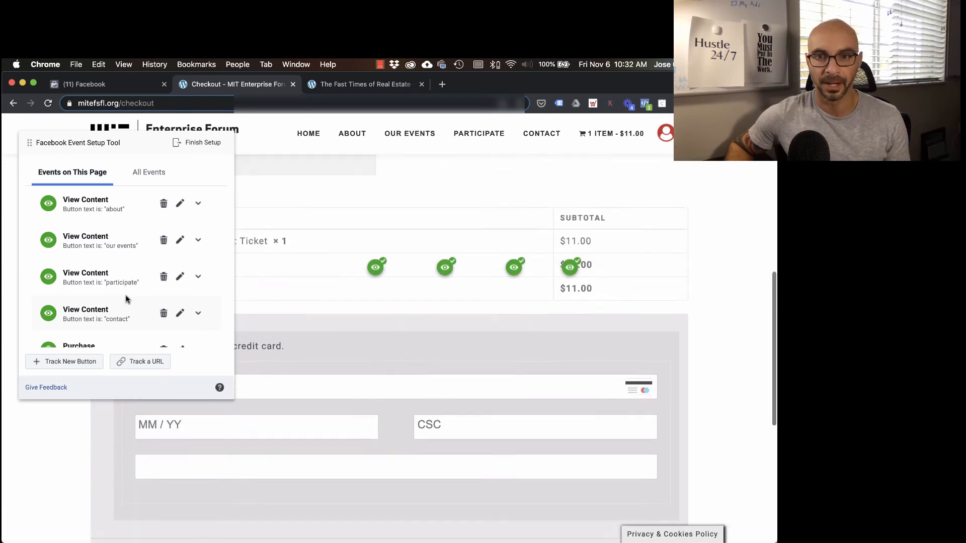
pyautogui.scroll(7, 126, 299)
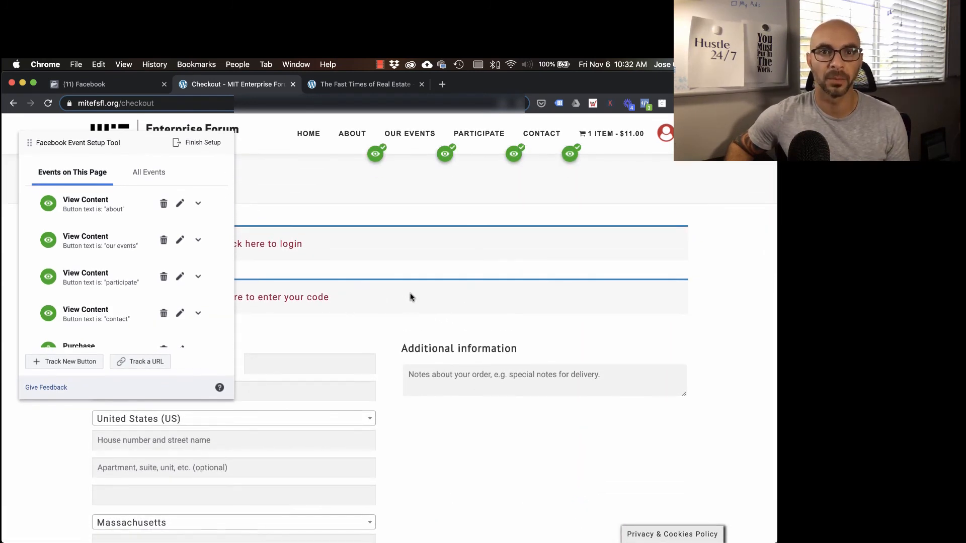
pyautogui.click(202, 144)
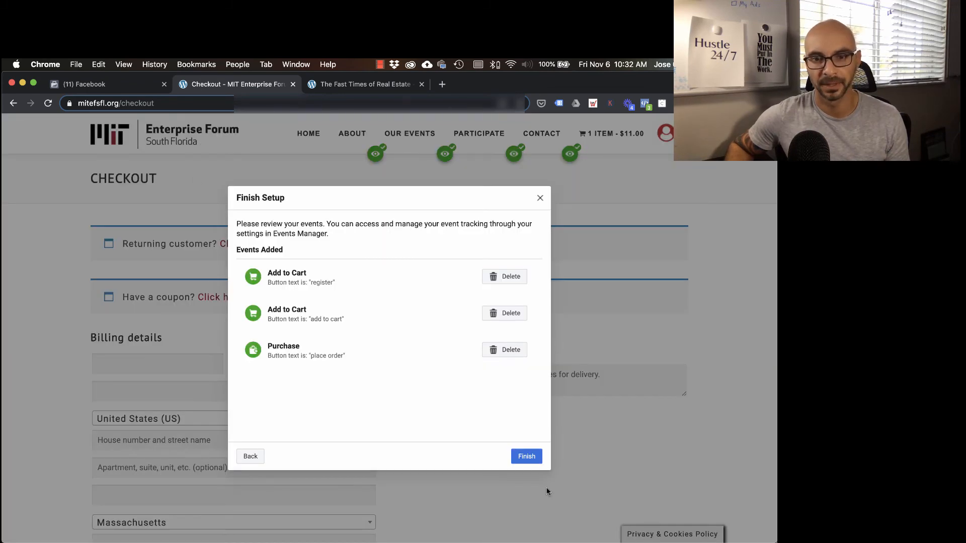
pyautogui.click(527, 456)
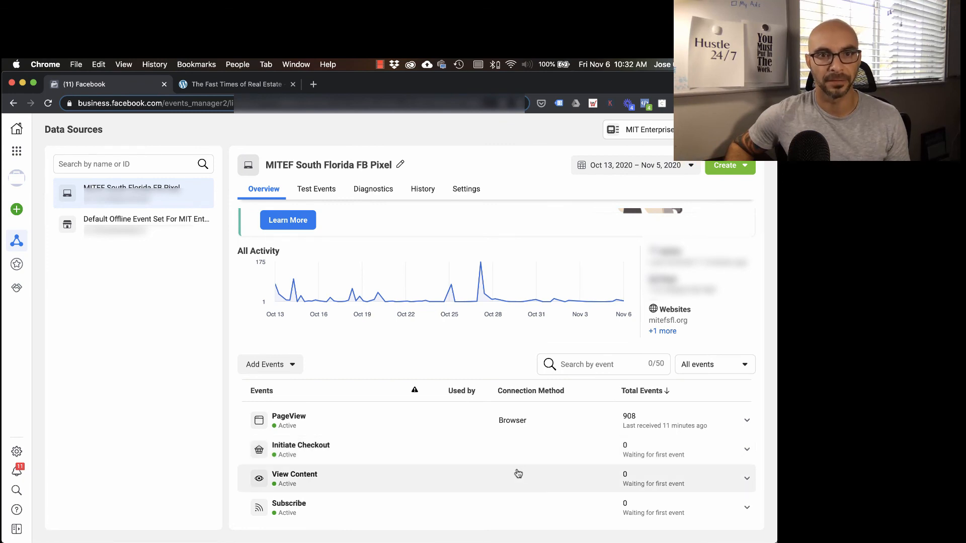
pyautogui.click(52, 105)
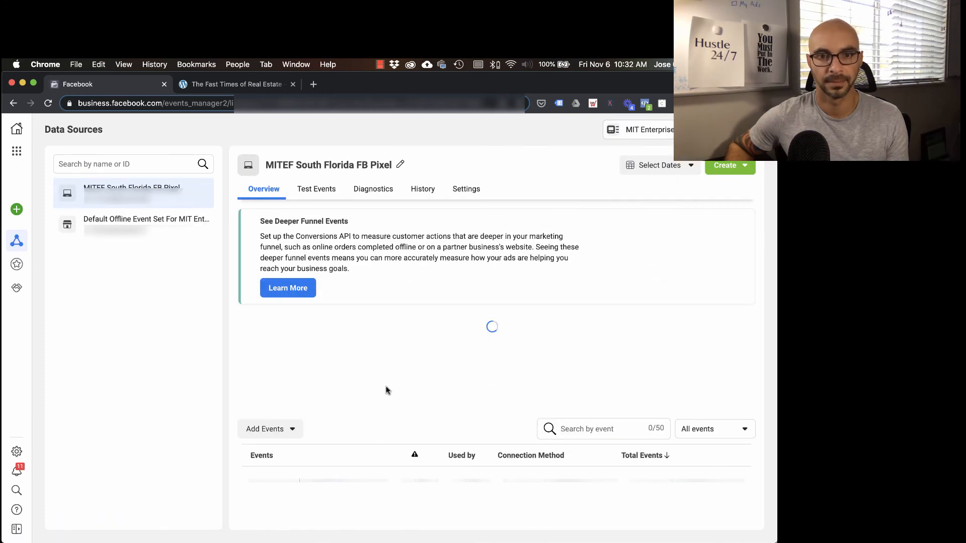
pyautogui.scroll(-5, 381, 390)
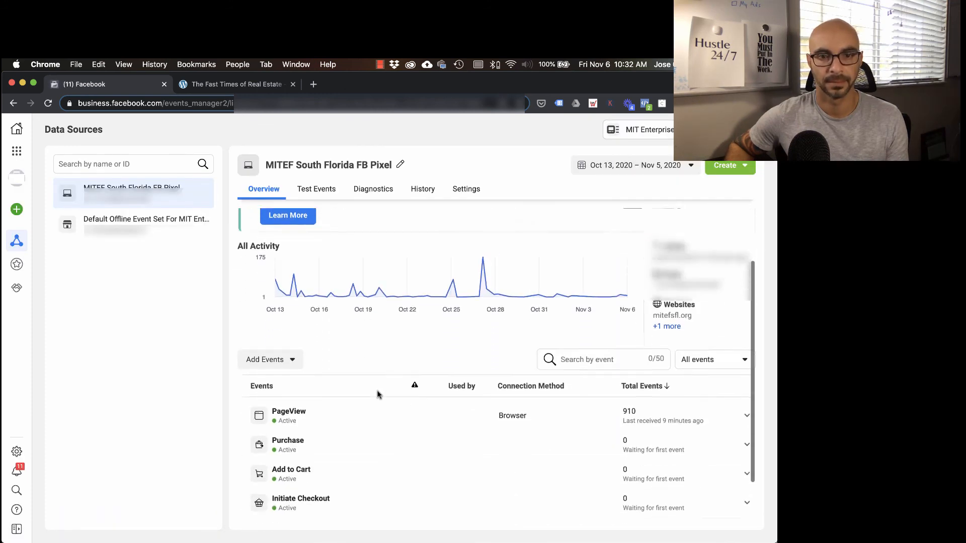